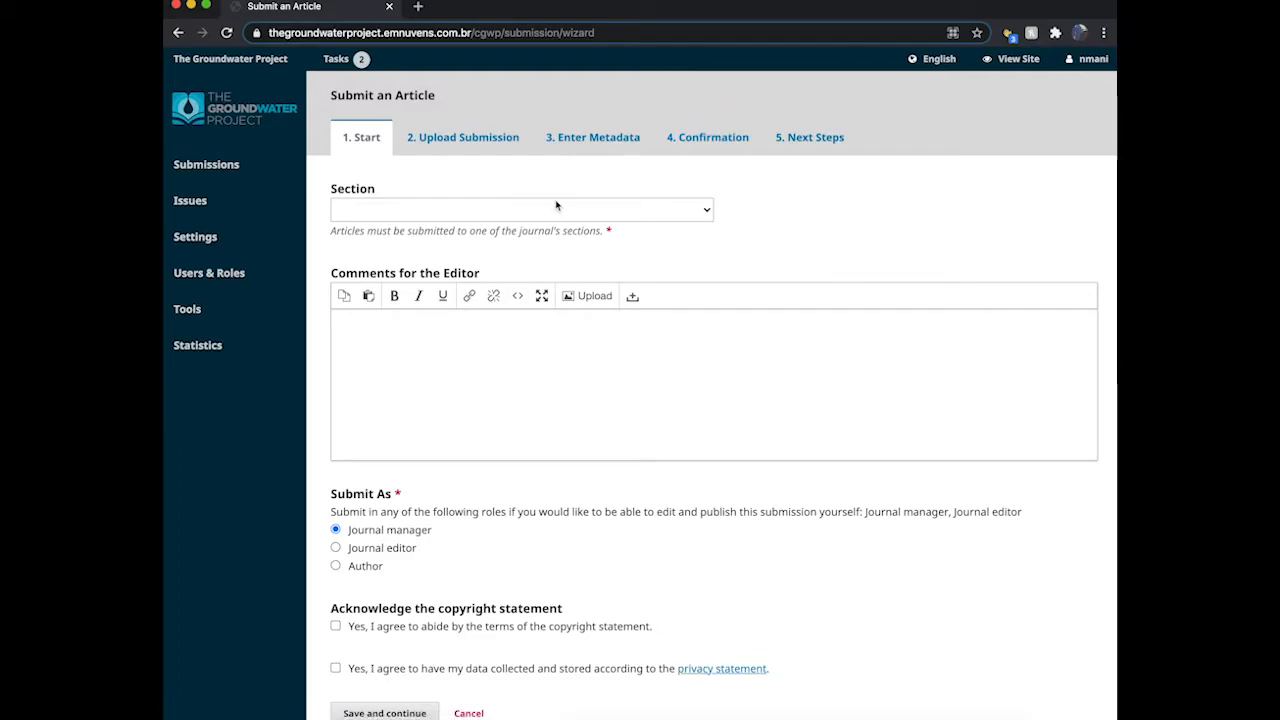
Step: Choose the 'Introduction to Groundwater - Lay Readership - ENGLISH' section for the new article
{"action": "left_click", "coordinate": [517, 212]}
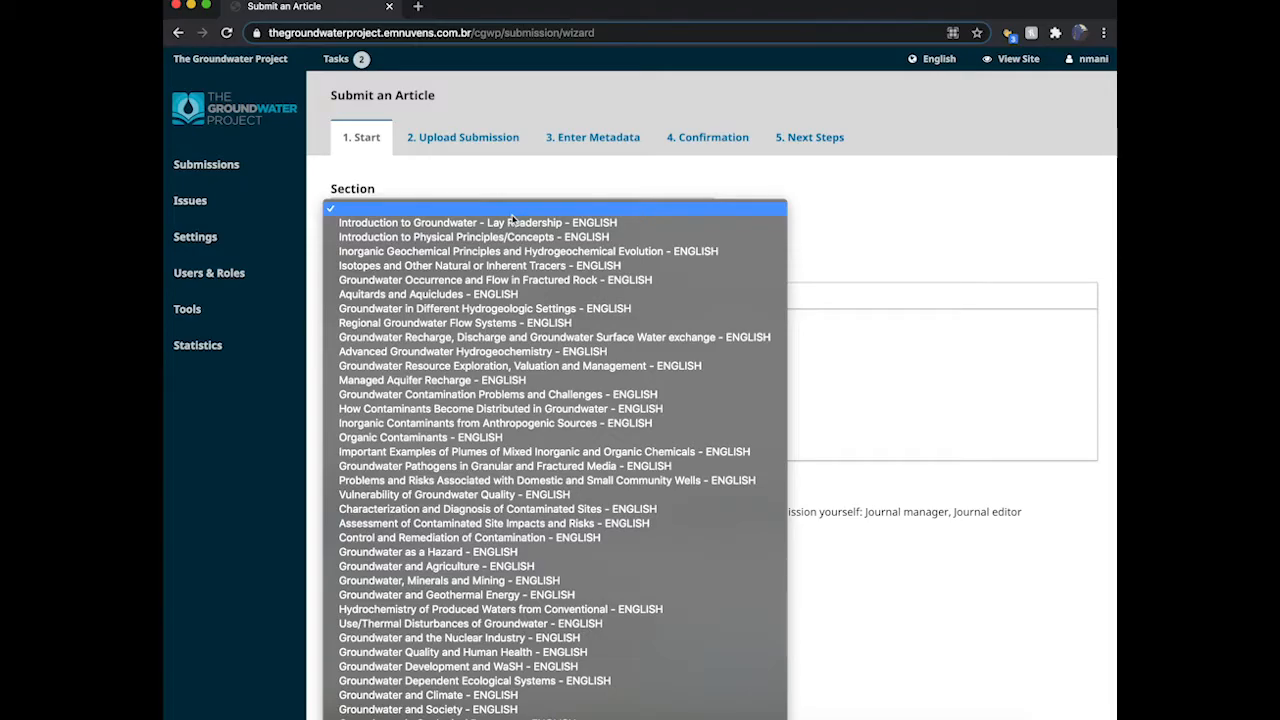
{"action": "left_click", "coordinate": [510, 223]}
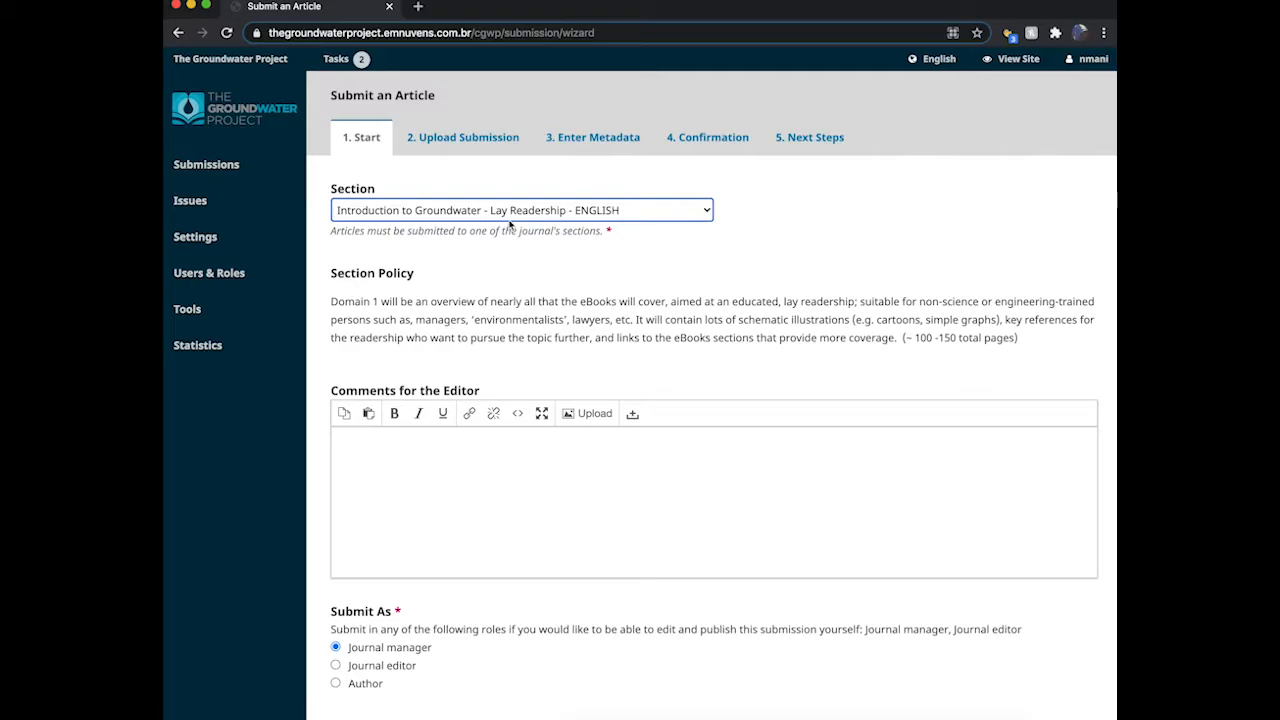
{"action": "scroll", "coordinate": [534, 403], "scroll_direction": "down", "scroll_amount": 2}
{"action": "scroll", "coordinate": [534, 403], "scroll_direction": "down", "scroll_amount": 1}
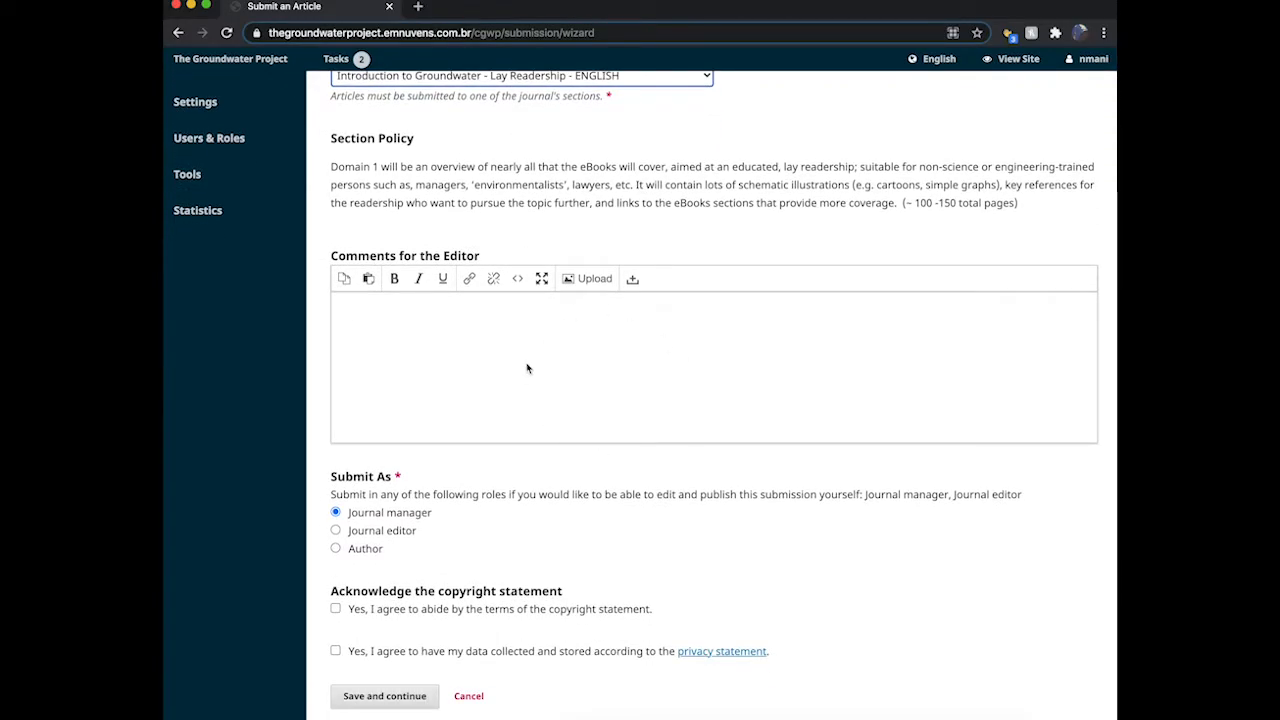
{"action": "scroll", "coordinate": [528, 369], "scroll_direction": "down", "scroll_amount": 1}
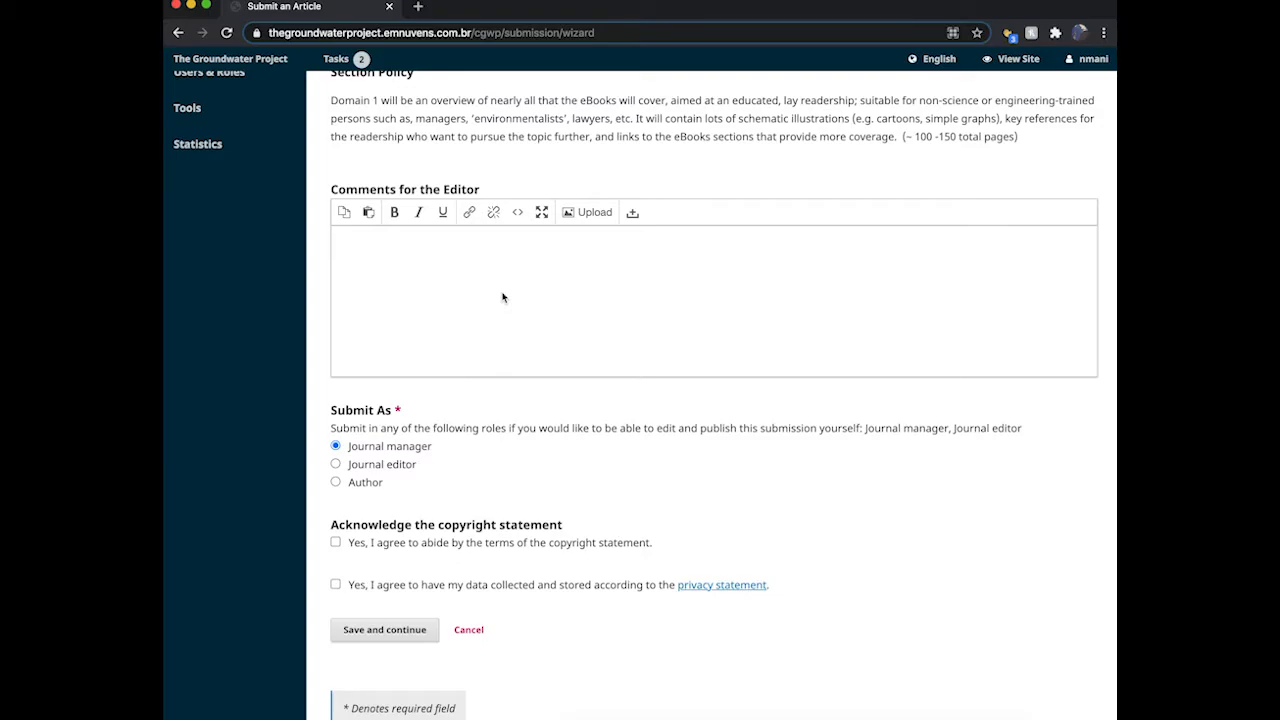
Step: Select the Author role, accept the copyright and privacy statements, and save the Start step
{"action": "scroll", "coordinate": [503, 297], "scroll_direction": "down", "scroll_amount": 3}
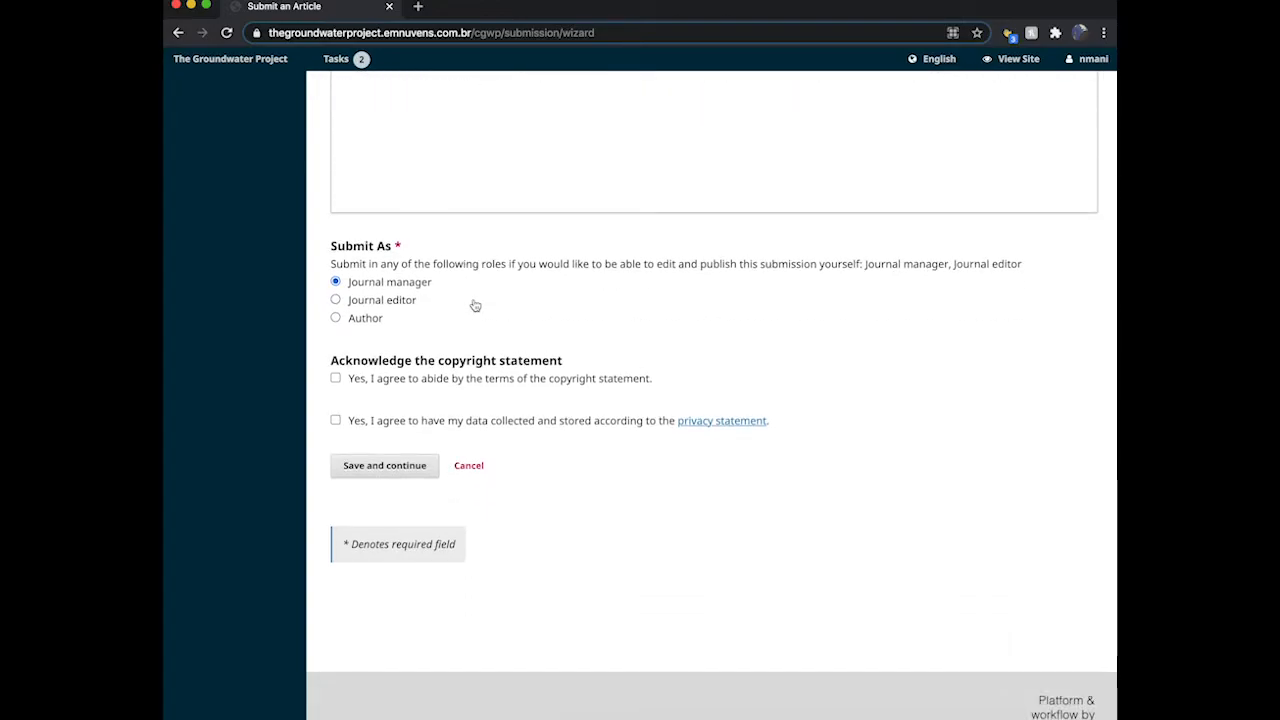
{"action": "left_click", "coordinate": [337, 320]}
{"action": "left_click", "coordinate": [337, 380]}
{"action": "left_click", "coordinate": [336, 421]}
{"action": "left_click", "coordinate": [370, 459]}
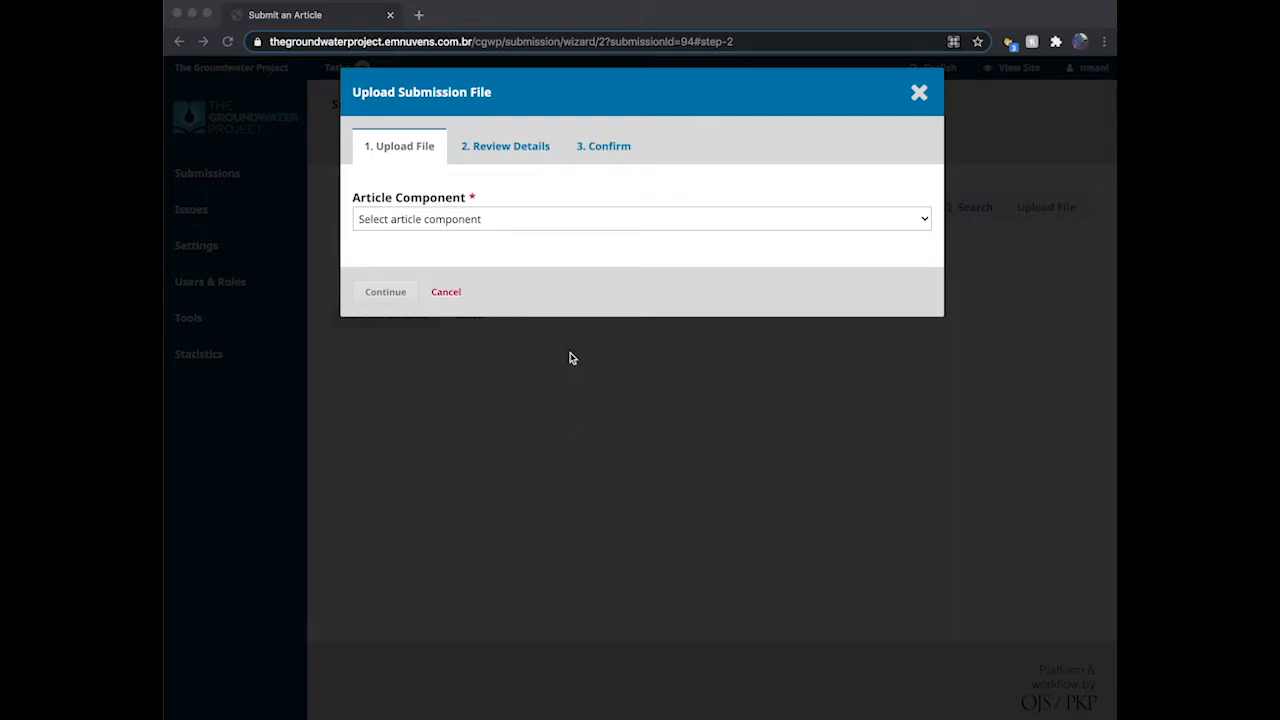
Step: Upload GroundwaterProject.docx with Book as its article component
{"action": "left_click", "coordinate": [618, 235]}
{"action": "left_click", "coordinate": [617, 225]}
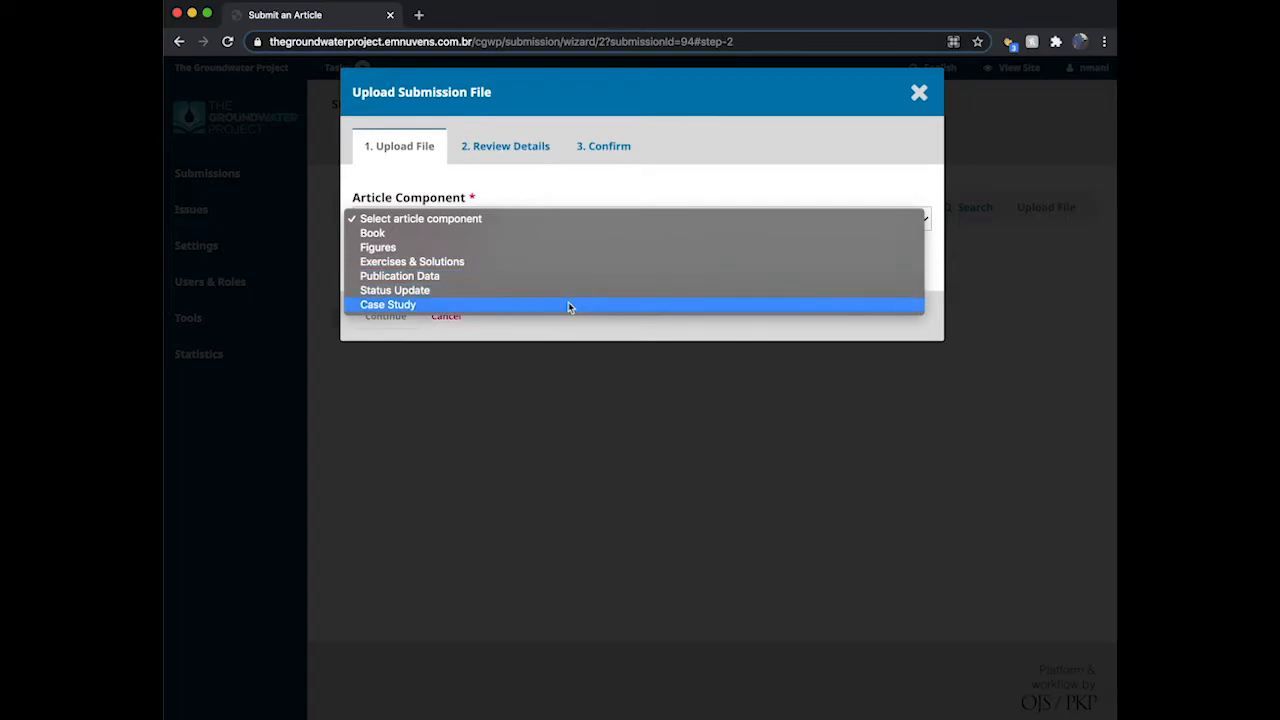
{"action": "left_click", "coordinate": [589, 238]}
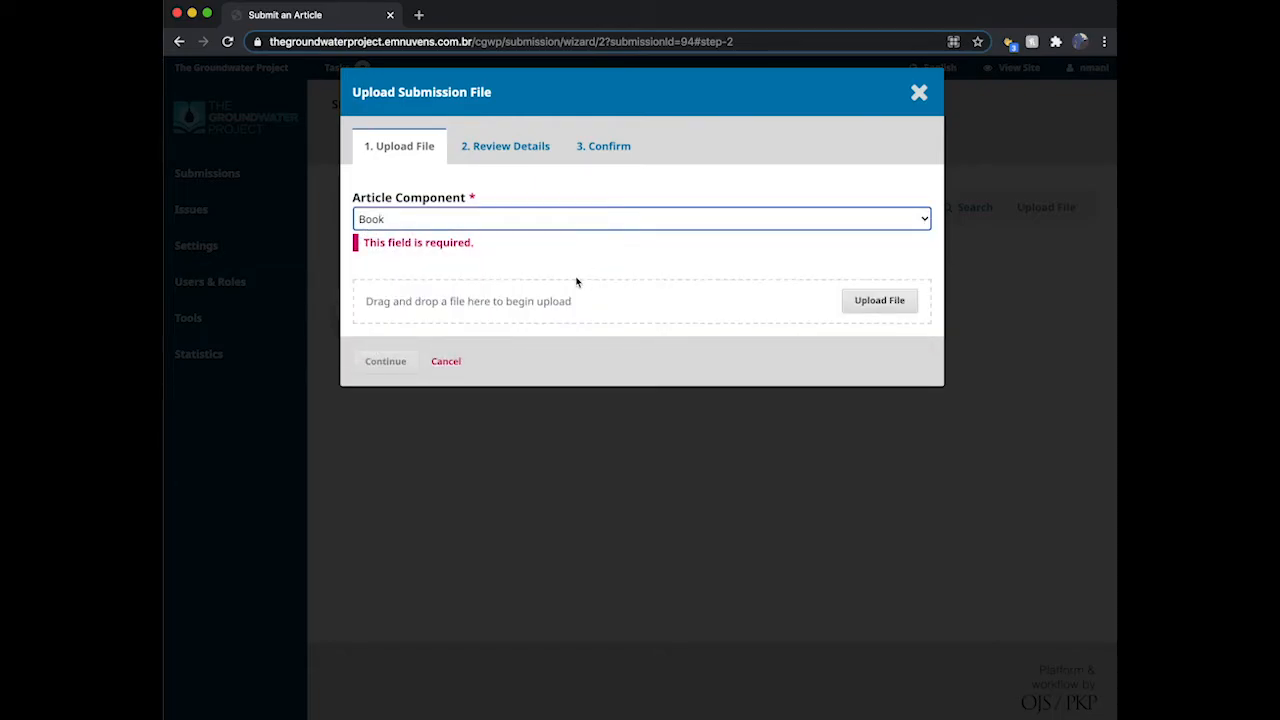
{"action": "left_click", "coordinate": [866, 303]}
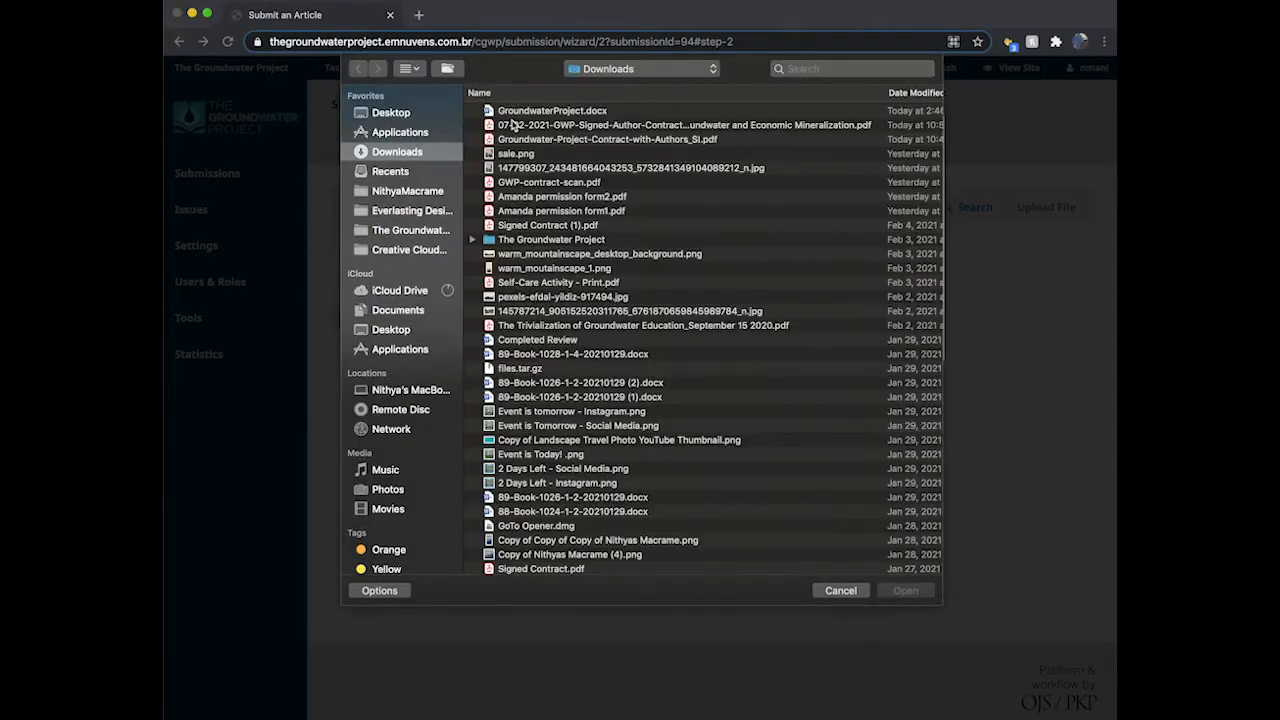
{"action": "left_click", "coordinate": [512, 114]}
{"action": "double_click", "coordinate": [512, 114]}
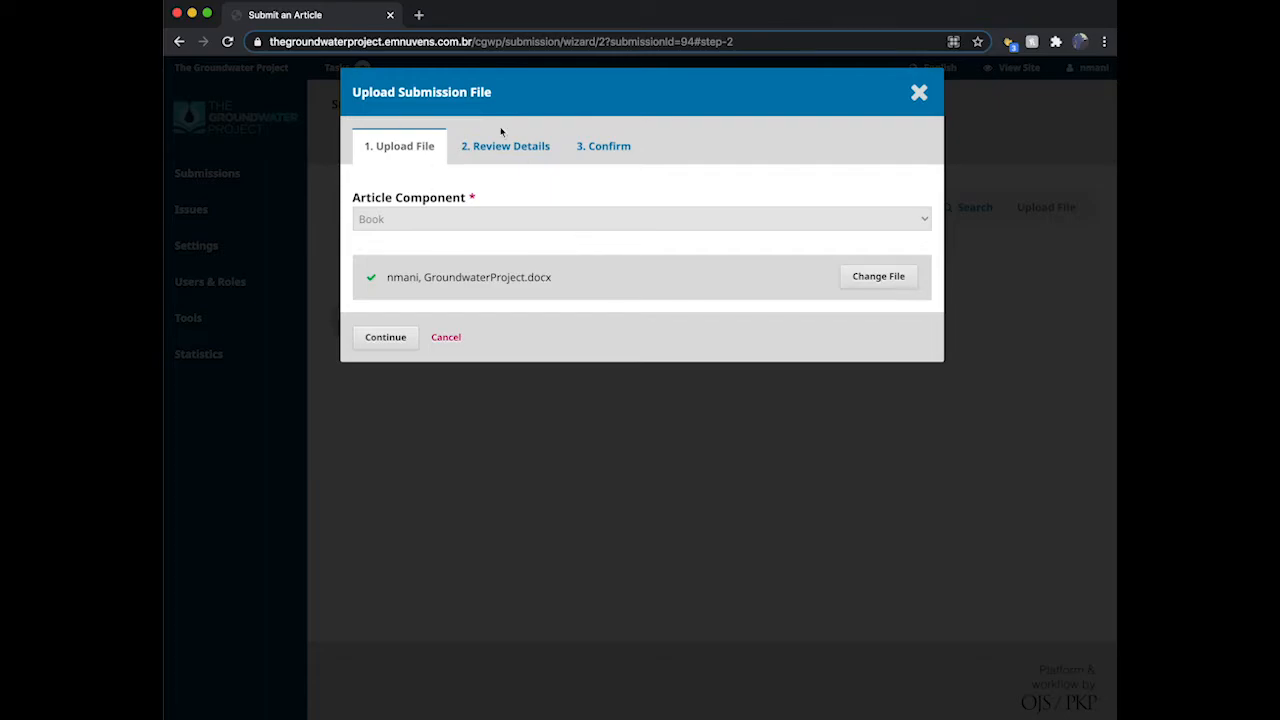
Step: Review the GroundwaterProject.docx details and confirm adding the file
{"action": "left_click", "coordinate": [403, 341]}
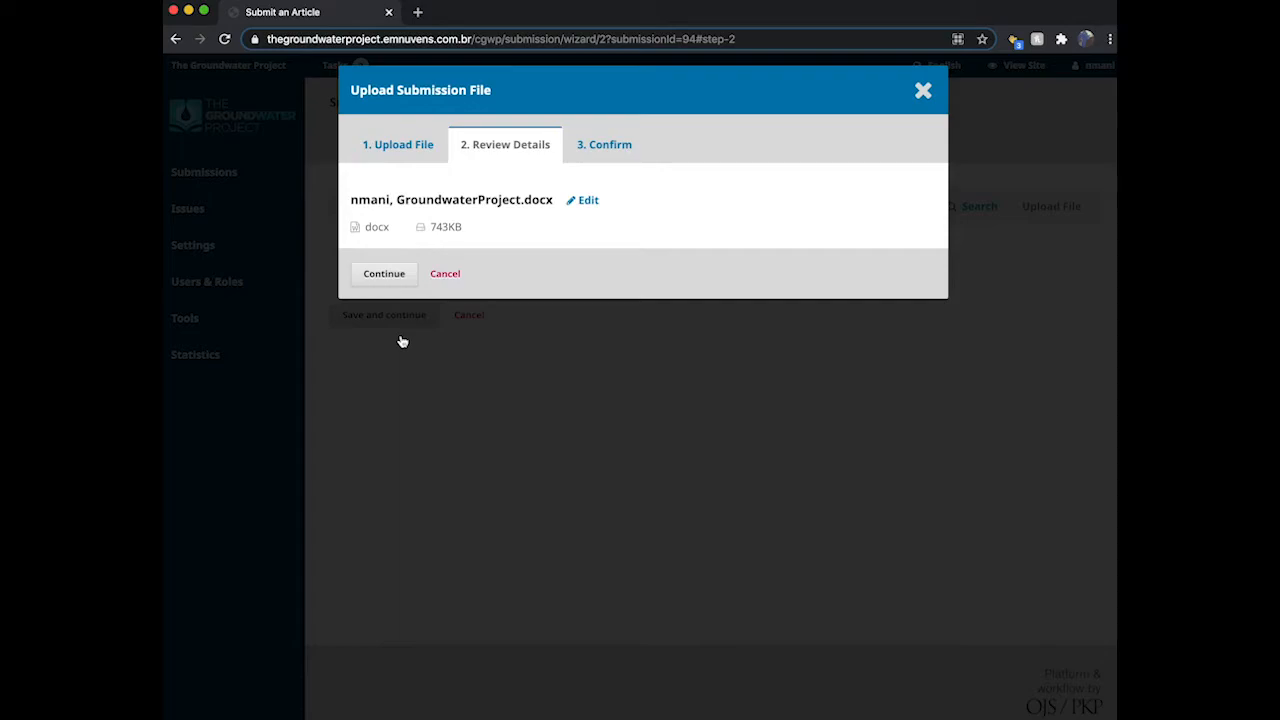
{"action": "left_click", "coordinate": [586, 201]}
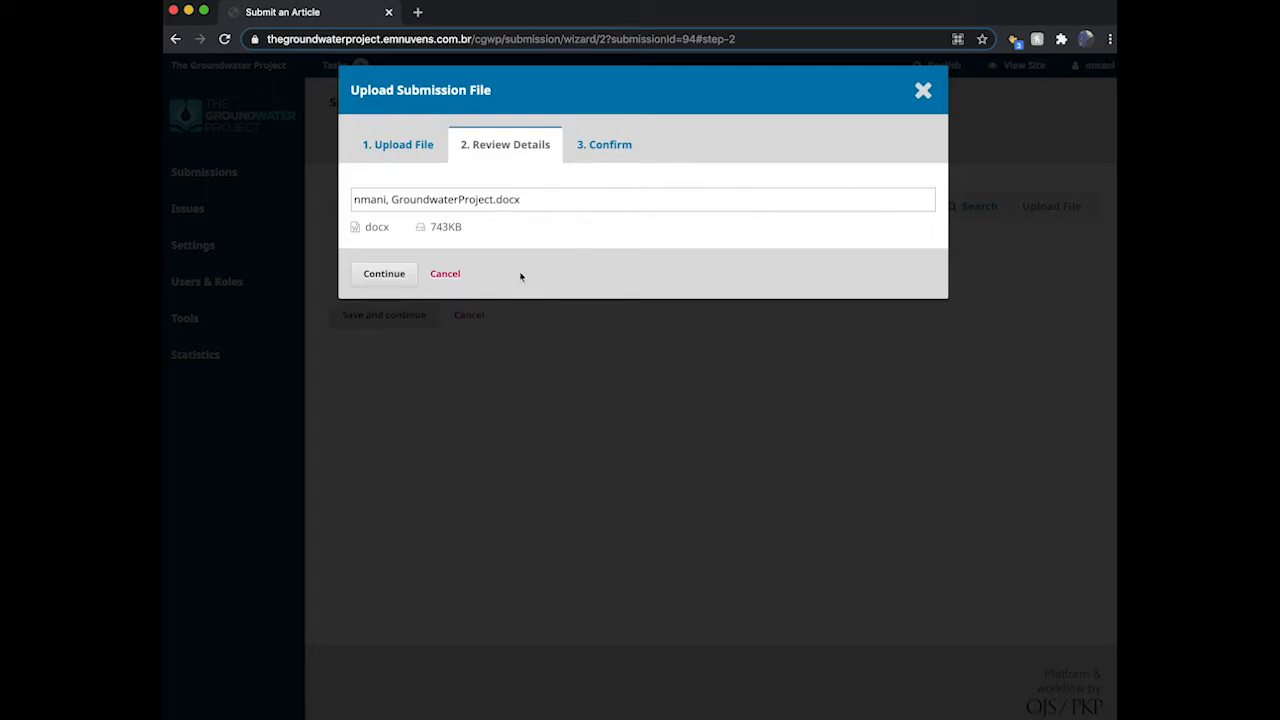
{"action": "left_click", "coordinate": [384, 273]}
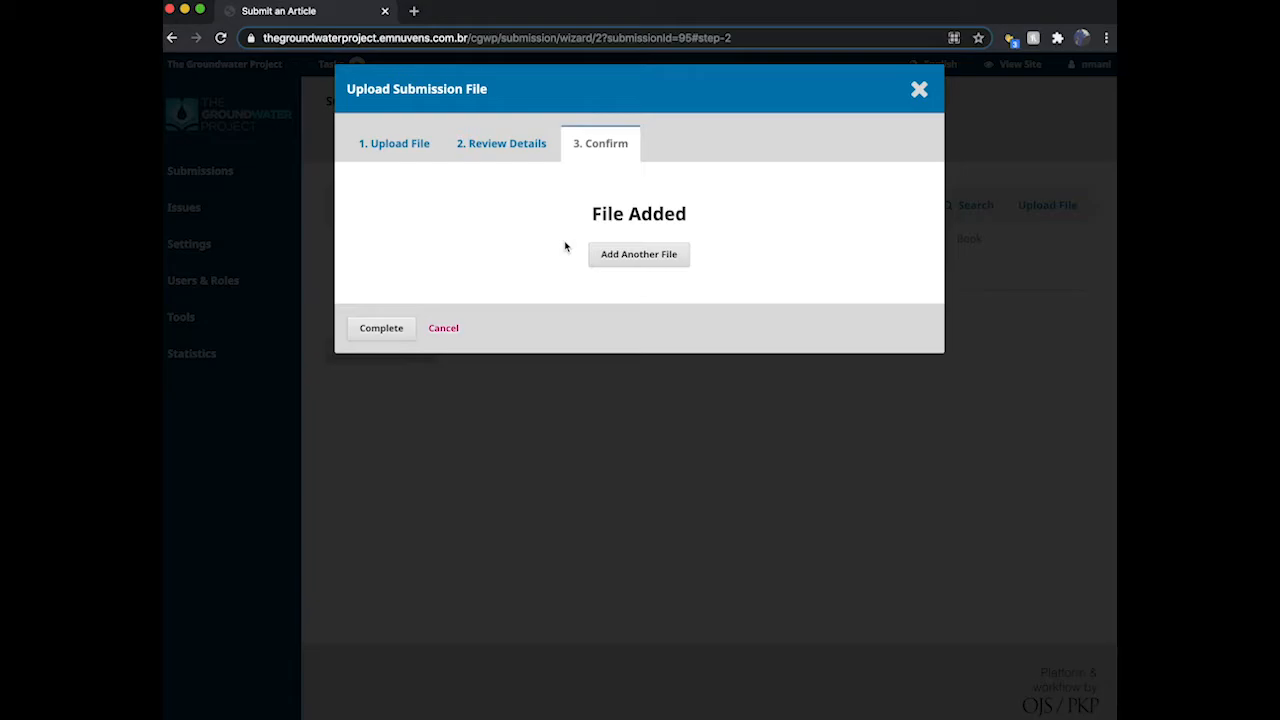
Step: Upload Figures Example.png from the Desktop as a new Figures component file
{"action": "left_click", "coordinate": [654, 252]}
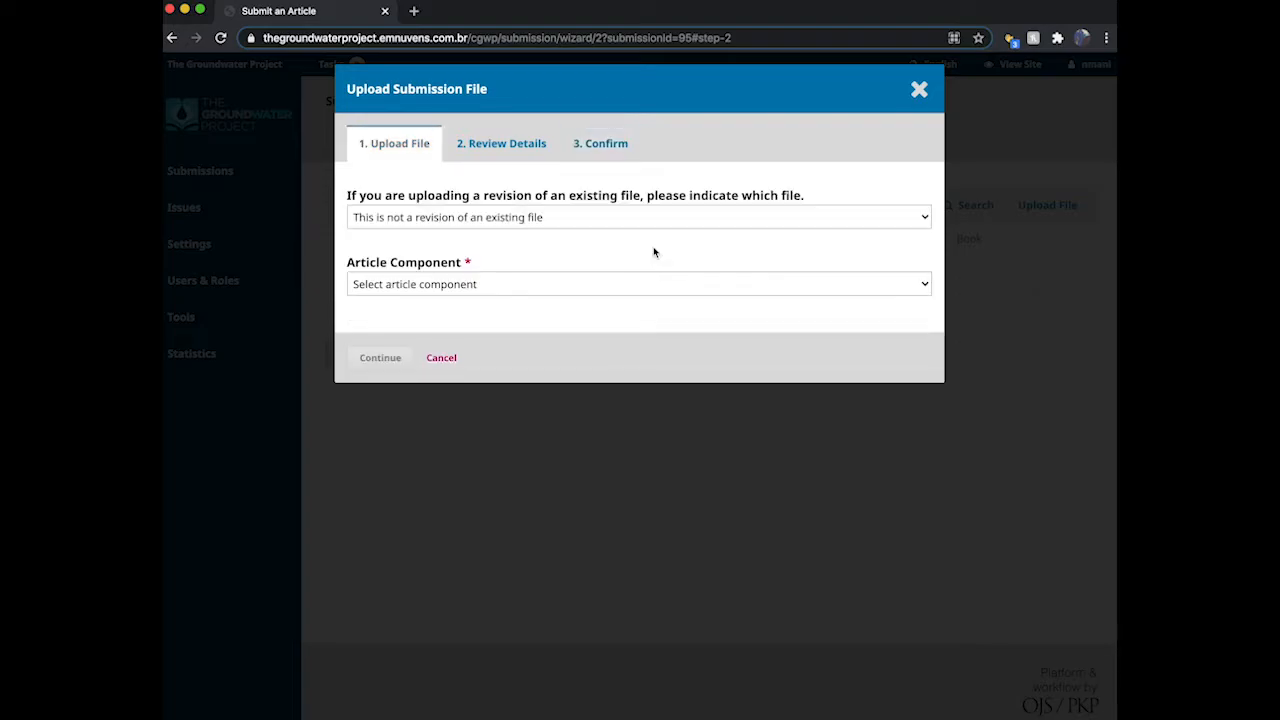
{"action": "left_click", "coordinate": [540, 218]}
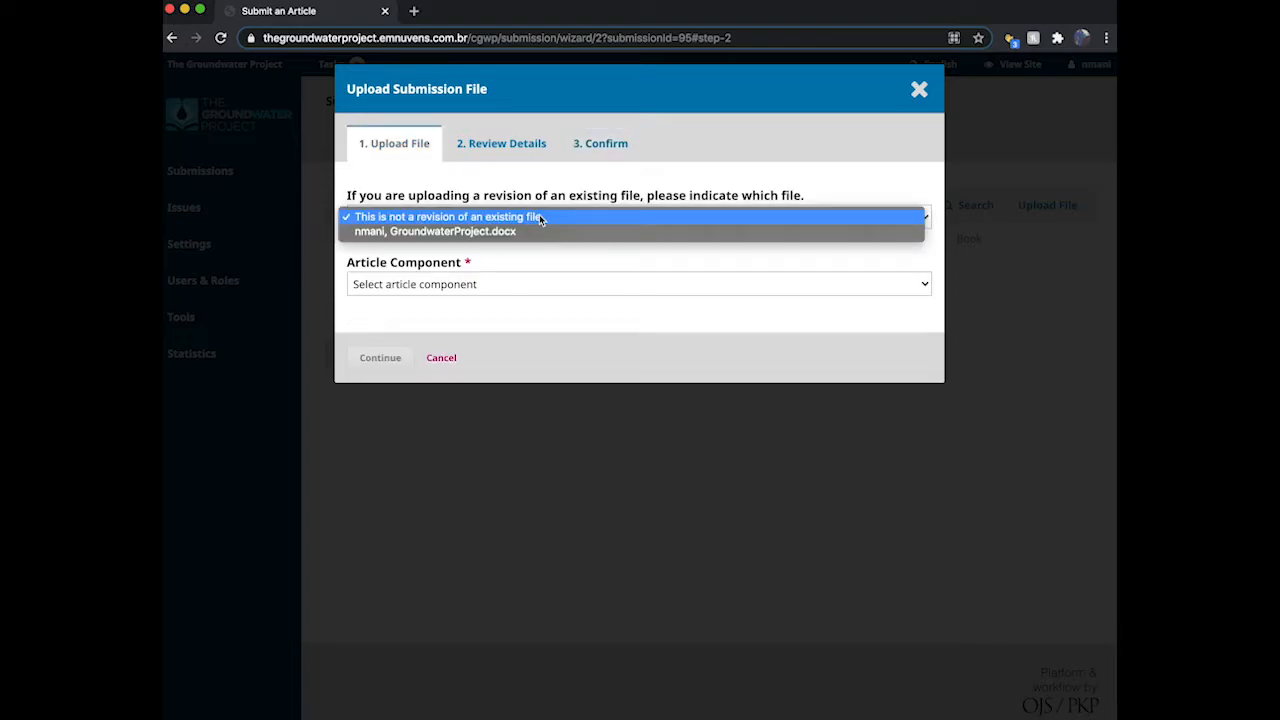
{"action": "left_click", "coordinate": [540, 217]}
{"action": "left_click", "coordinate": [511, 288]}
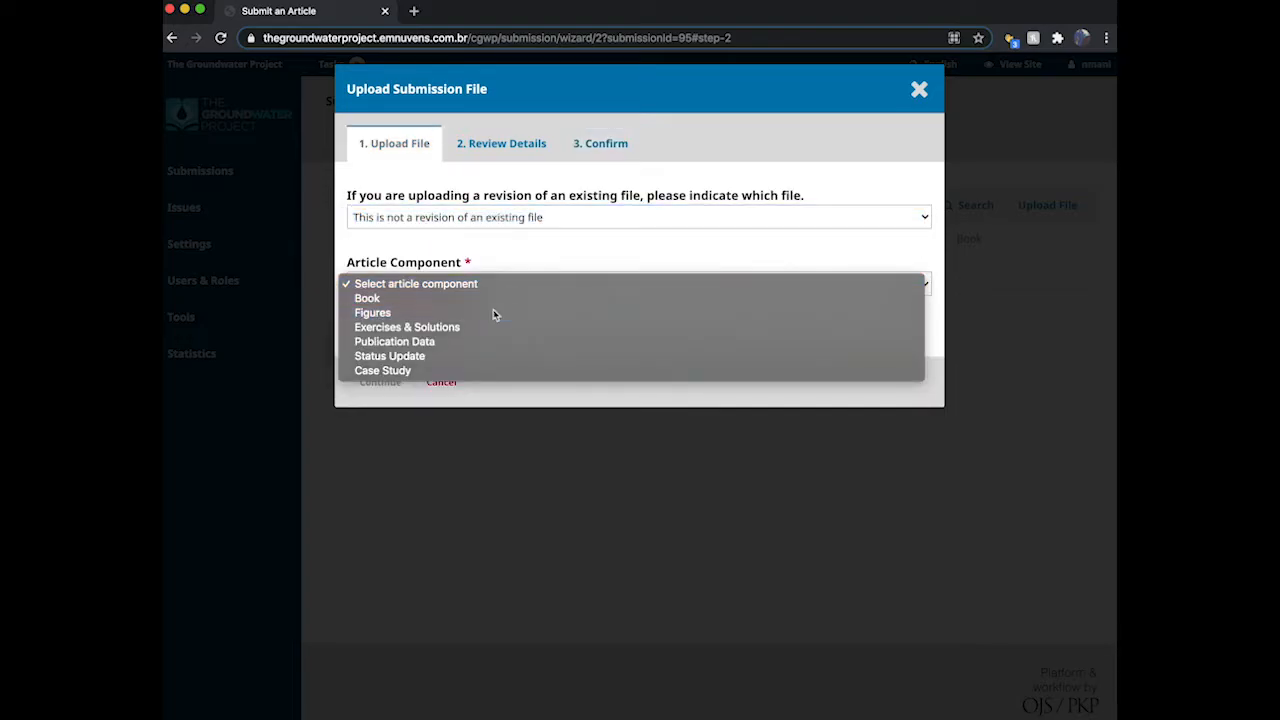
{"action": "left_click", "coordinate": [493, 313]}
{"action": "left_click", "coordinate": [892, 366]}
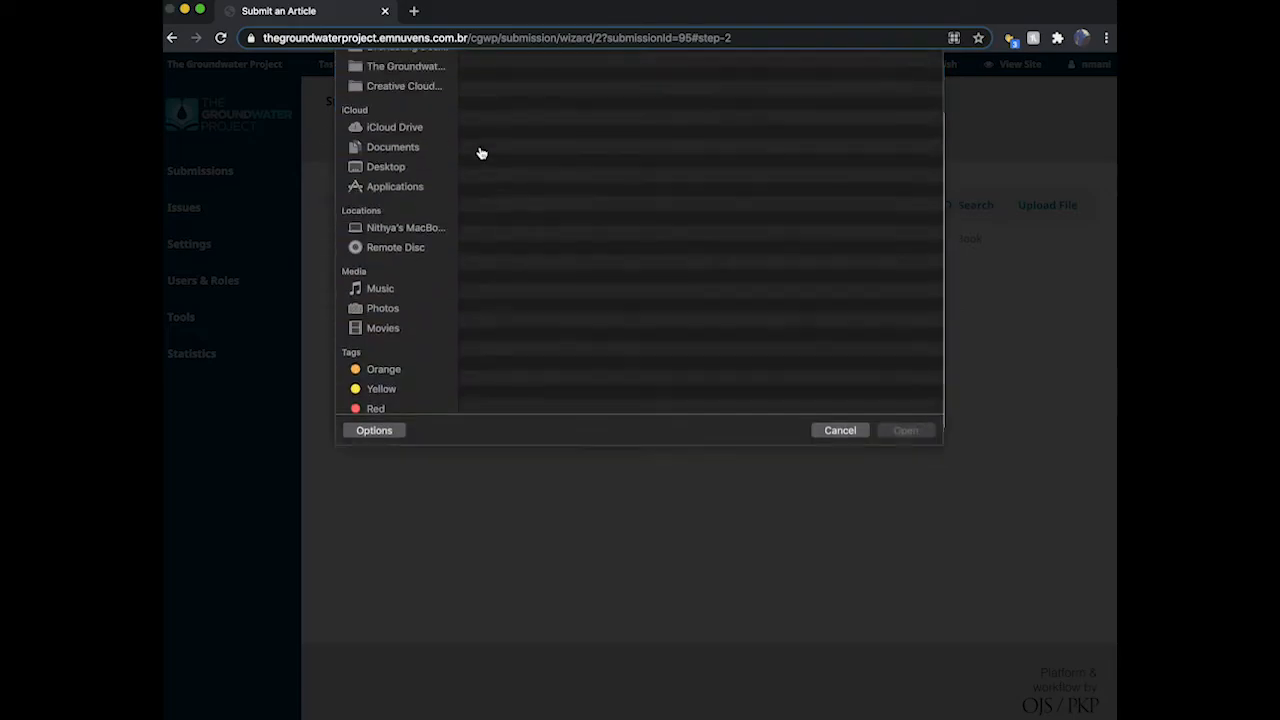
{"action": "left_click", "coordinate": [400, 111]}
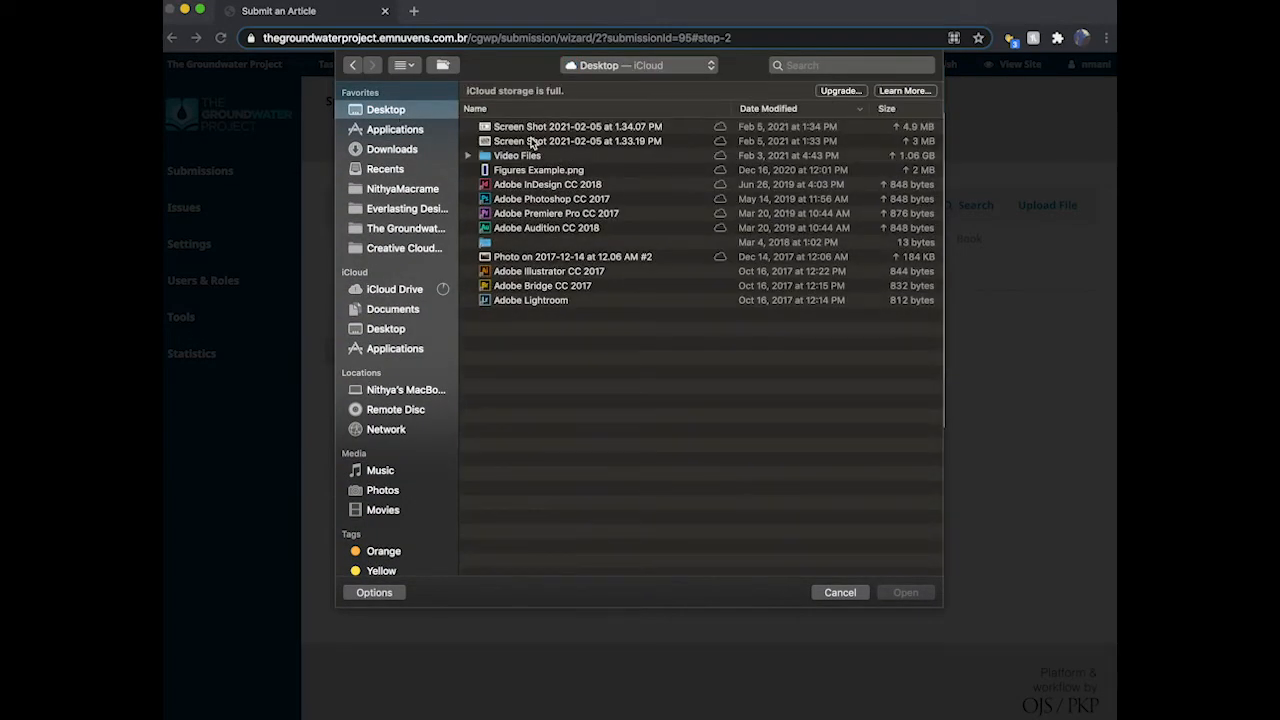
{"action": "double_click", "coordinate": [534, 169]}
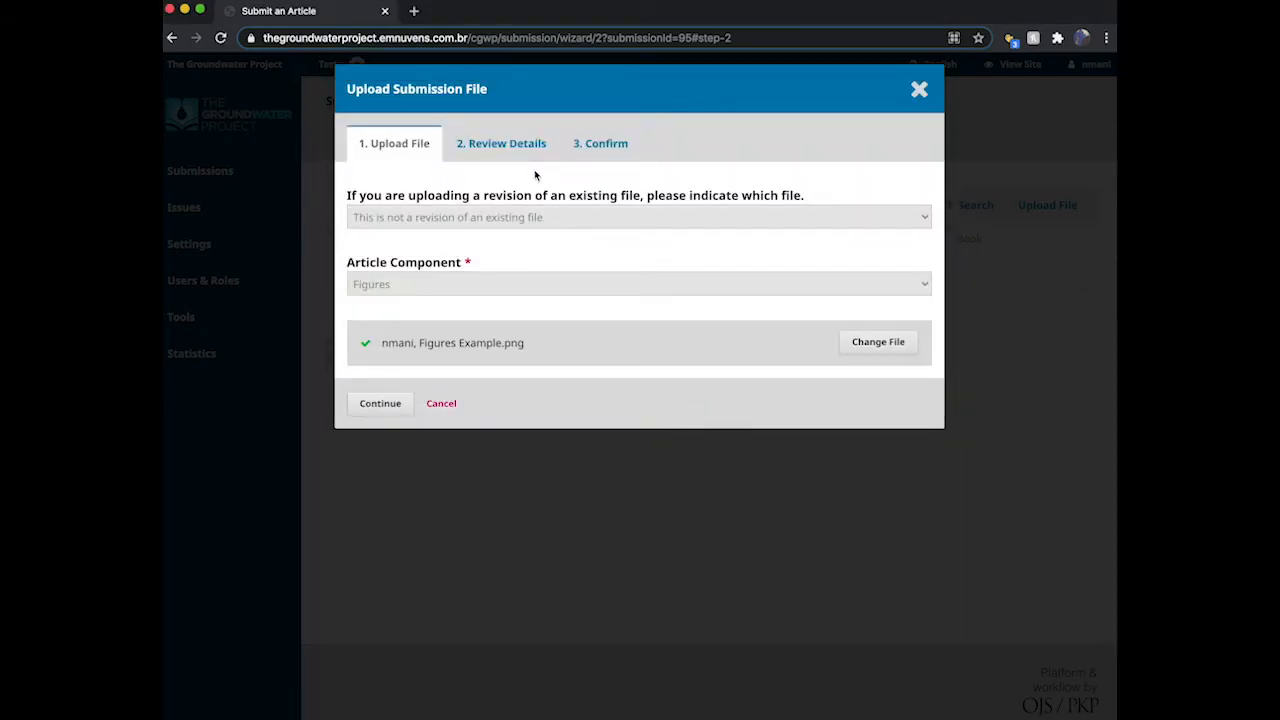
Step: Confirm the figure file, complete the upload, and save to advance to Enter Metadata
{"action": "left_click", "coordinate": [380, 403]}
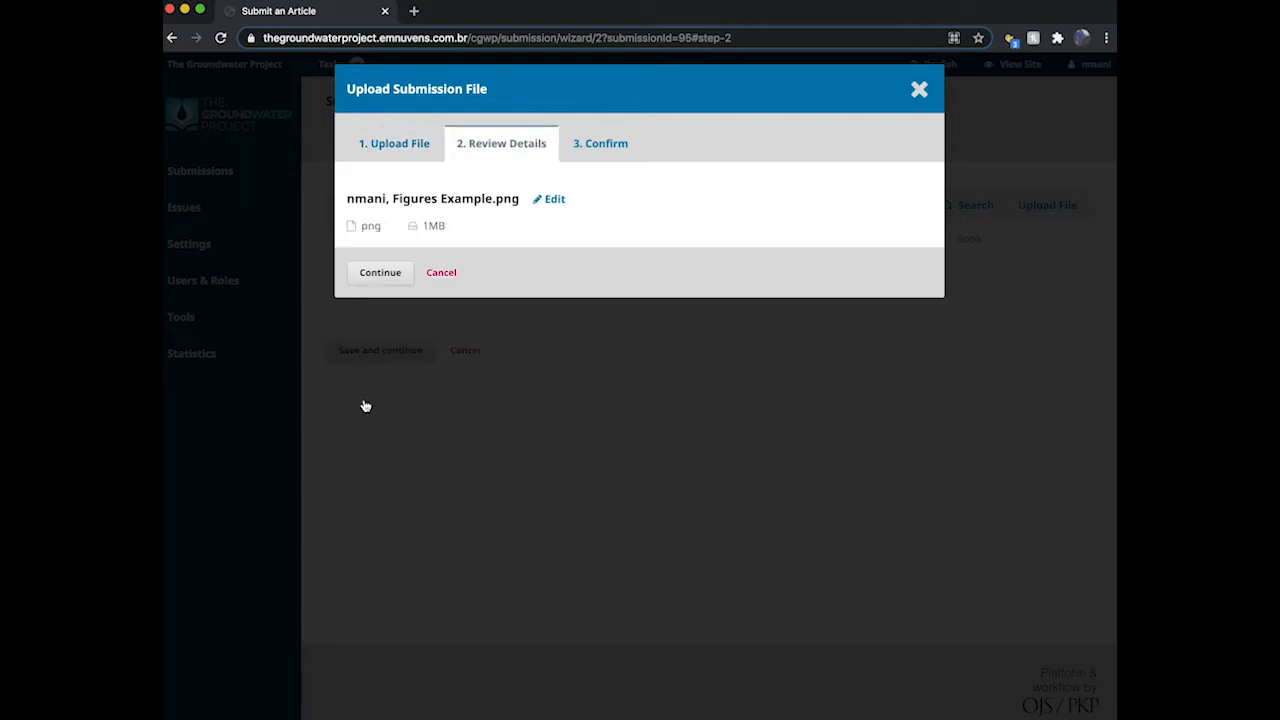
{"action": "left_click", "coordinate": [403, 284]}
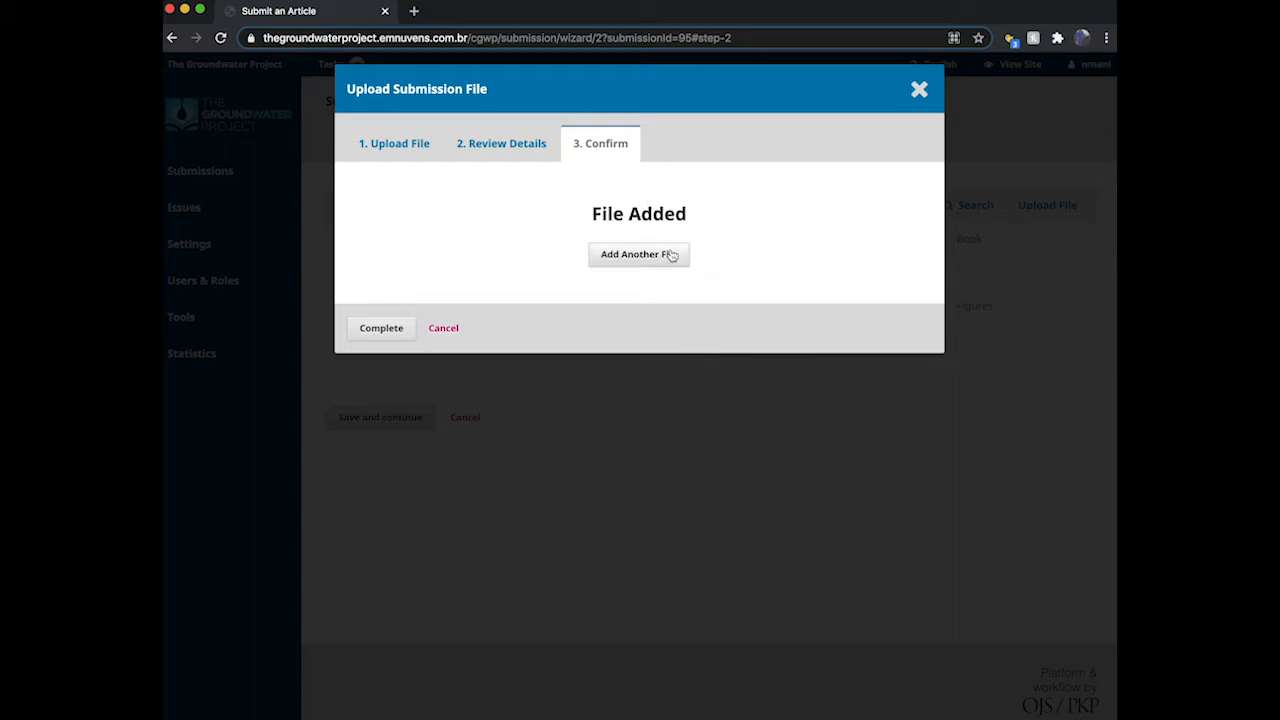
{"action": "left_click", "coordinate": [381, 329]}
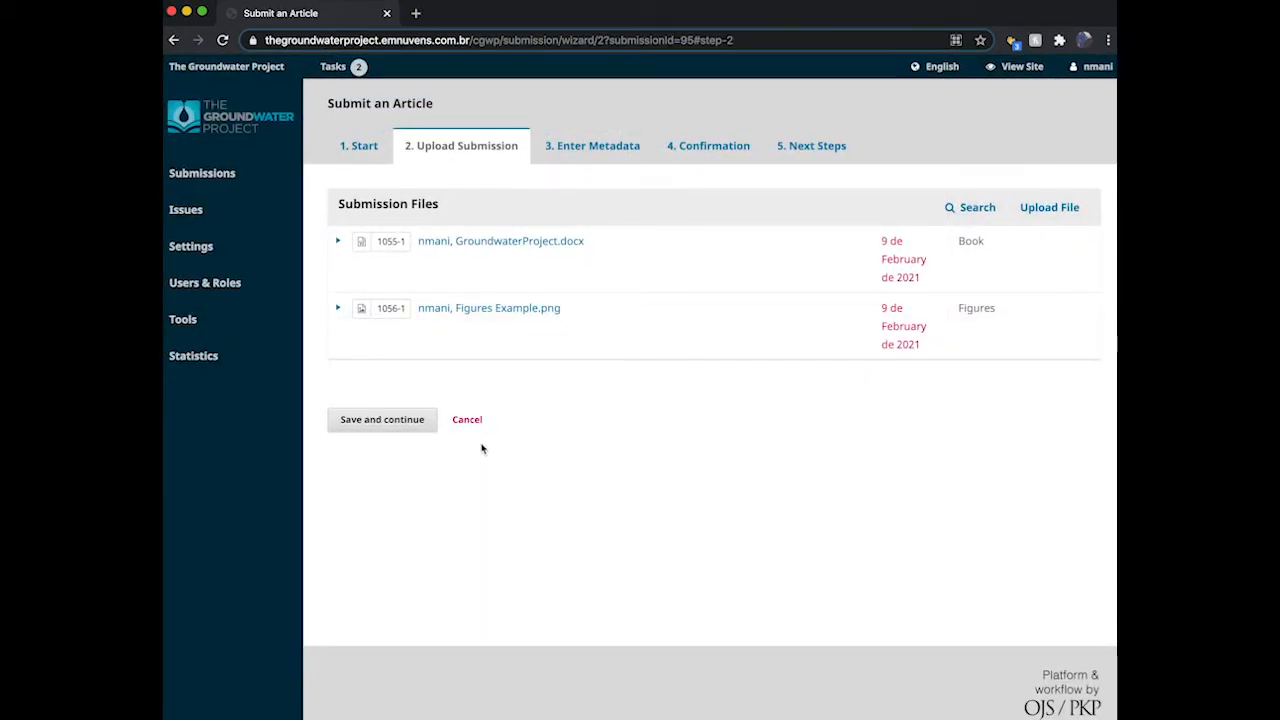
{"action": "left_click", "coordinate": [400, 420]}
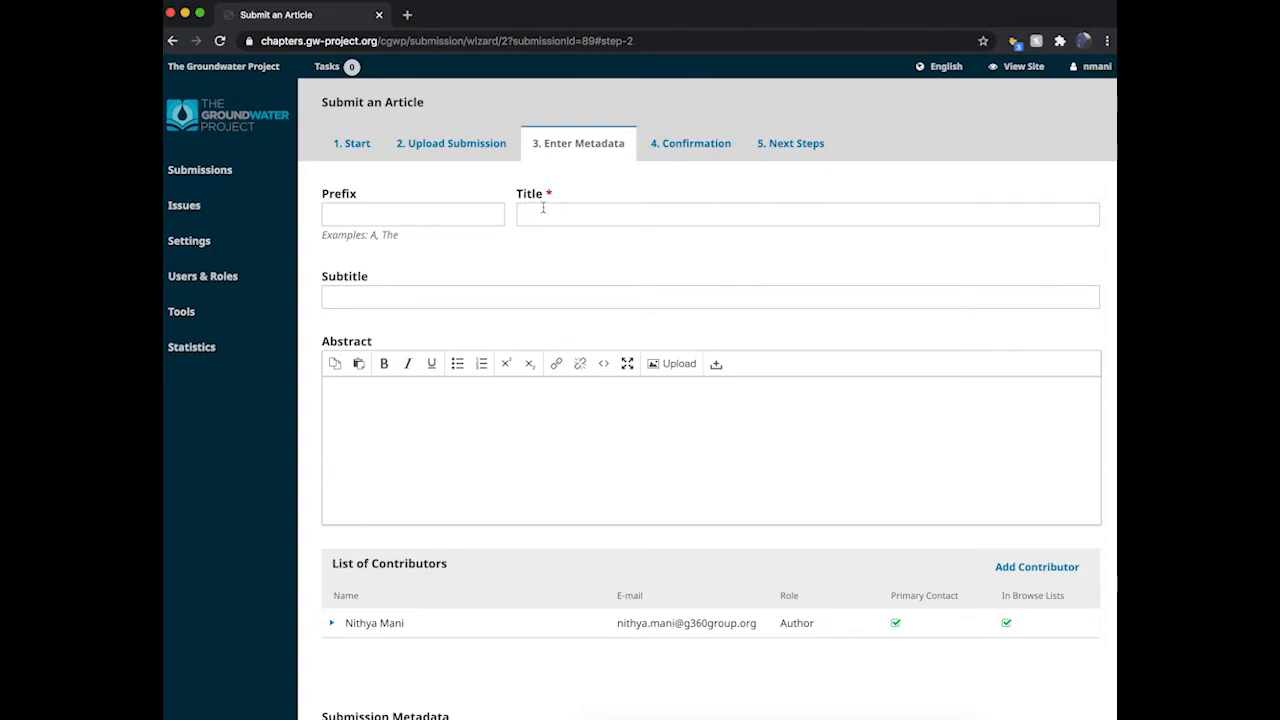
Step: Enter 'Groundwater Project' as the article title
{"action": "left_click", "coordinate": [543, 208]}
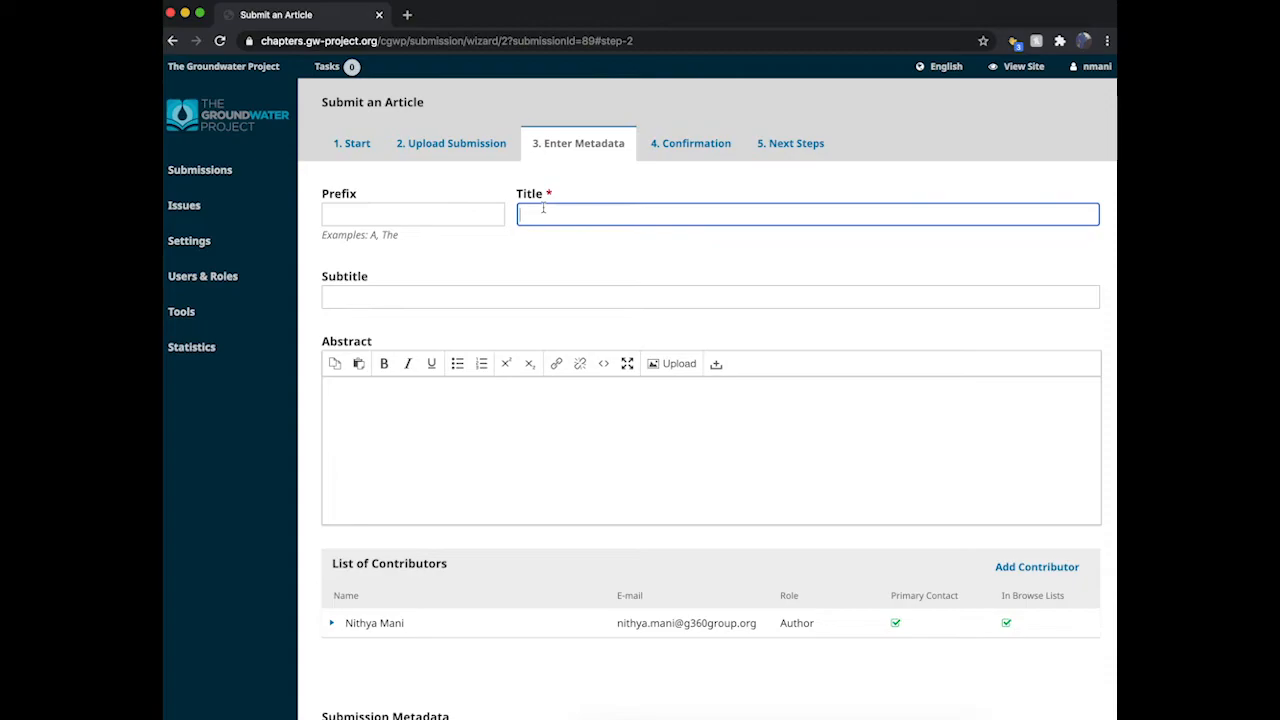
{"action": "type", "text": "Groundwater"}
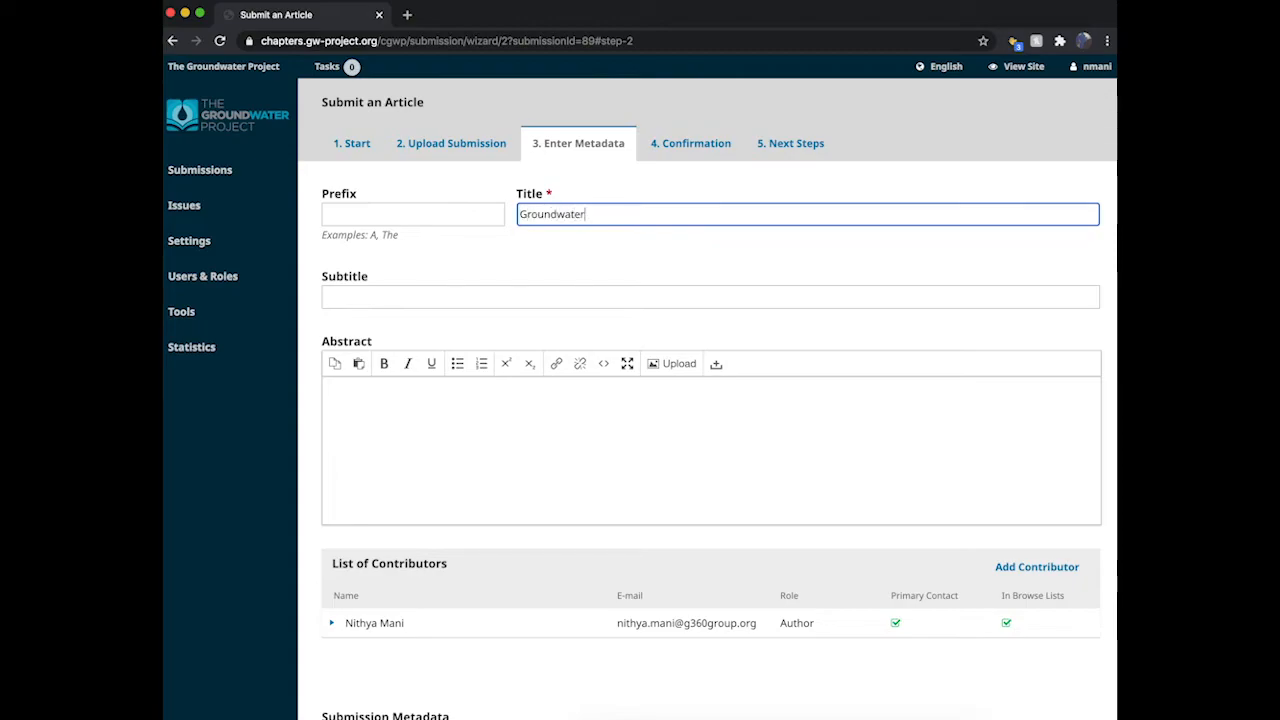
{"action": "type", "text": " Project"}
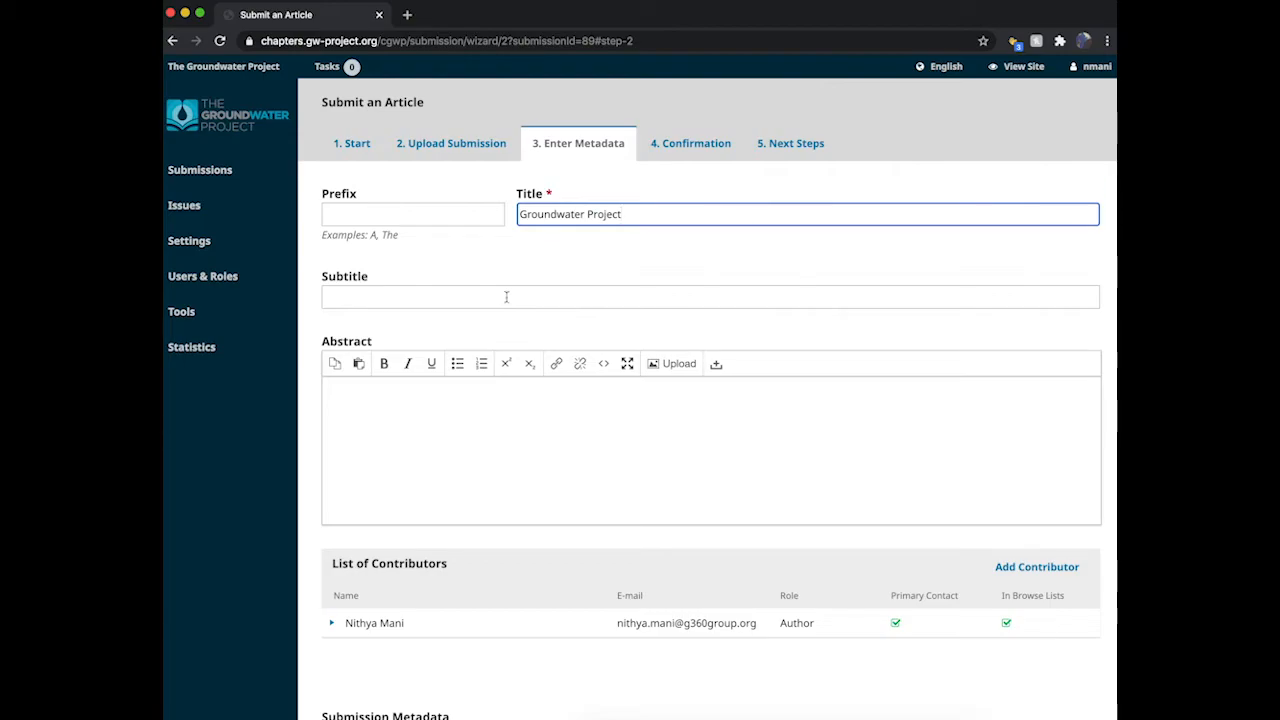
{"action": "scroll", "coordinate": [506, 466], "scroll_direction": "down", "scroll_amount": 1}
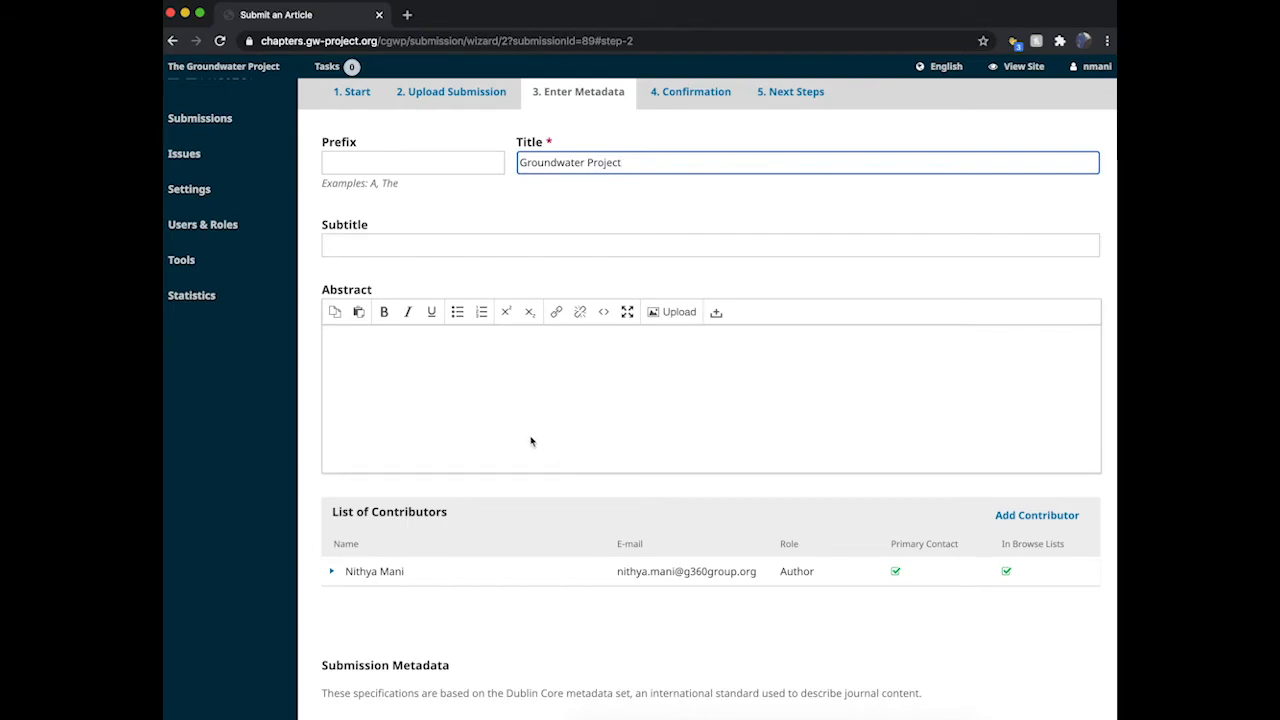
{"action": "scroll", "coordinate": [531, 441], "scroll_direction": "down", "scroll_amount": 3}
{"action": "scroll", "coordinate": [531, 441], "scroll_direction": "down", "scroll_amount": 2}
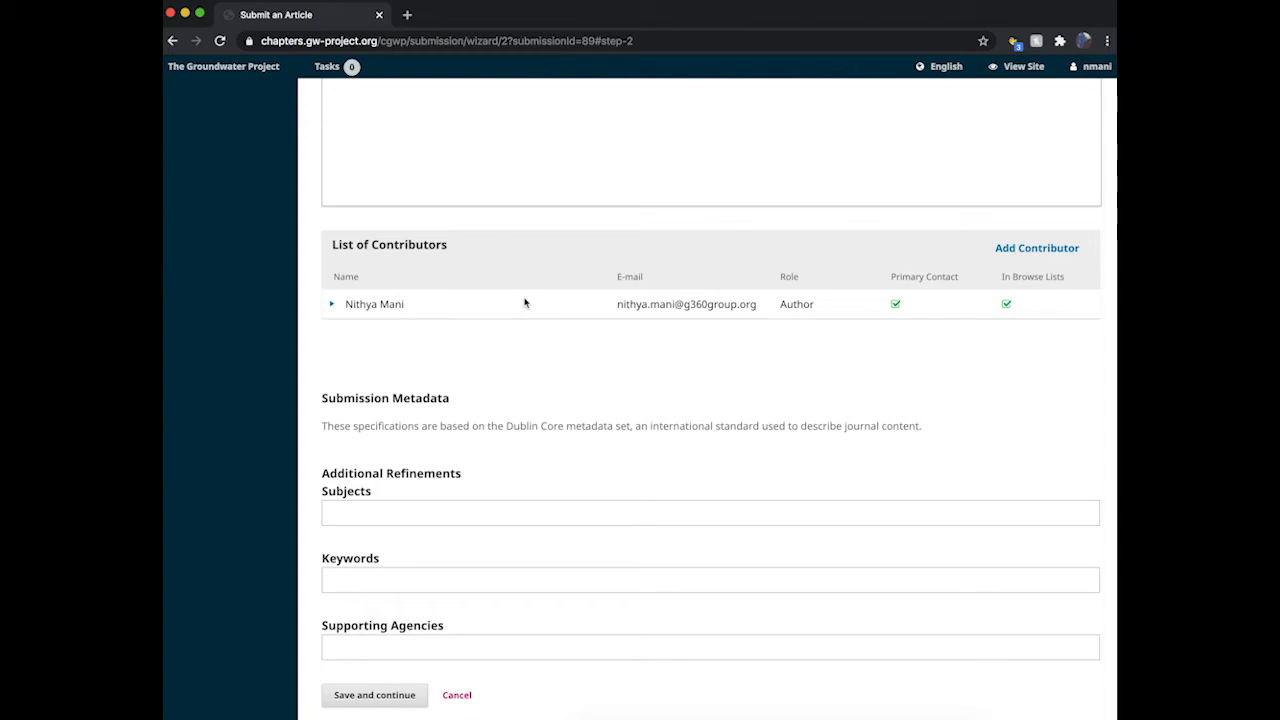
Step: Add a new contributor, entering their given name, family name and pasted e-mail address
{"action": "left_click", "coordinate": [1045, 252]}
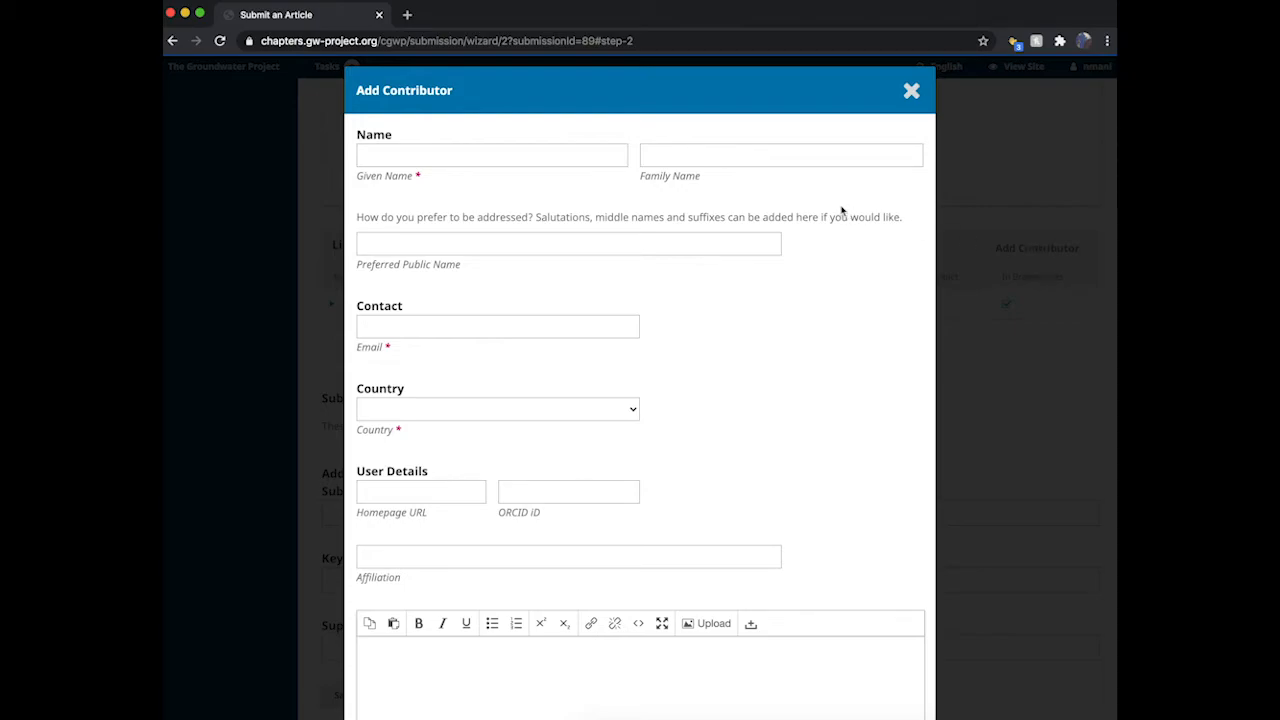
{"action": "left_click", "coordinate": [431, 152]}
{"action": "key", "text": "Tab"}
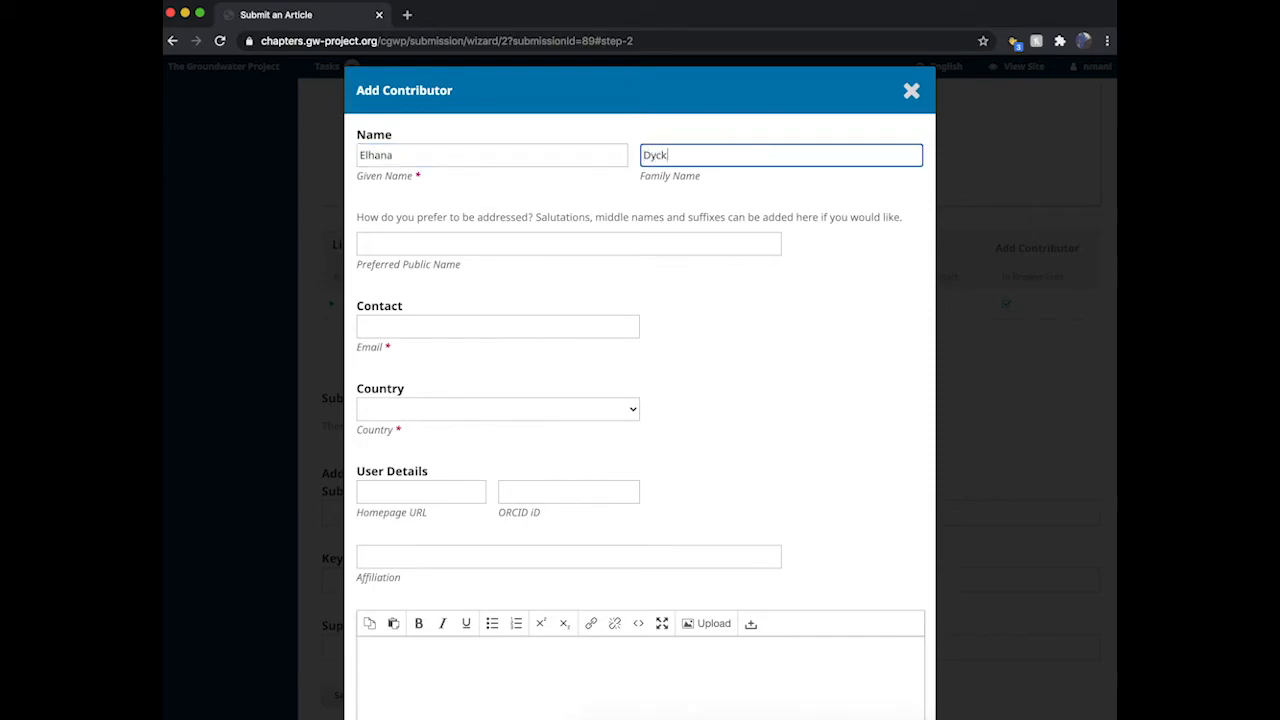
{"action": "key", "text": "Tab"}
{"action": "key", "text": "Tab"}
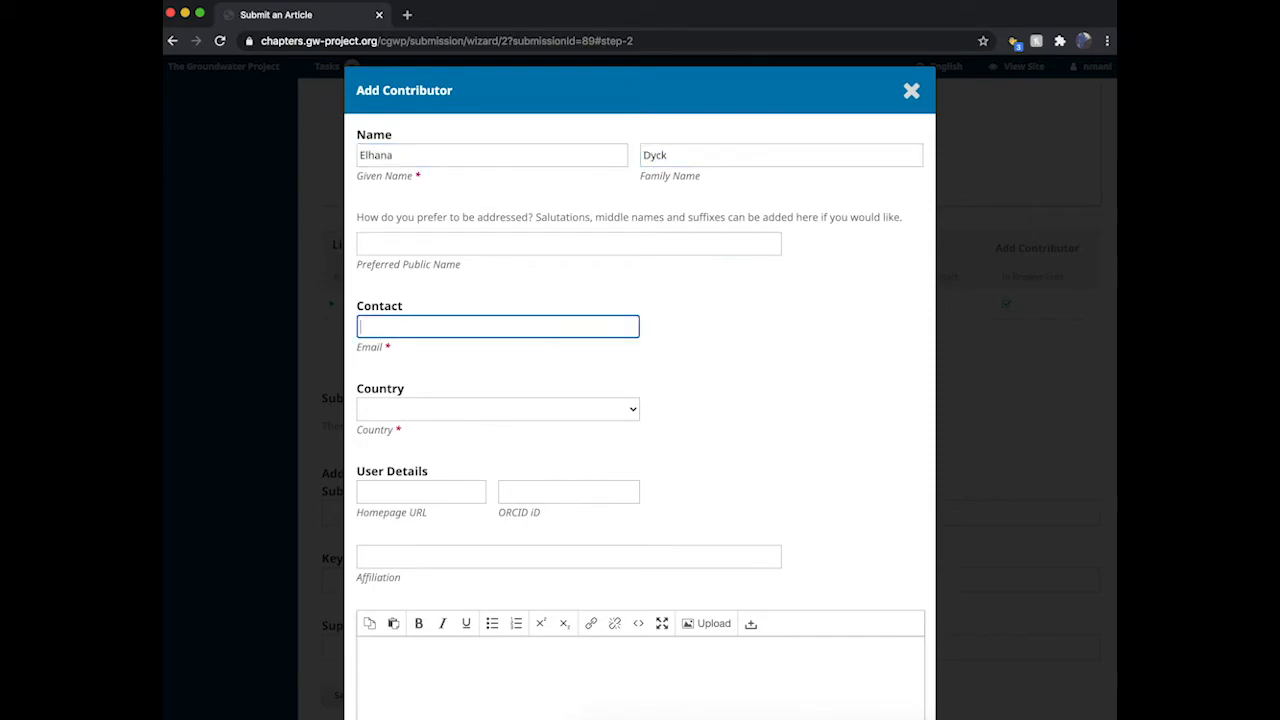
{"action": "key", "text": "super+v"}
Step: Set the contributor's country to Canada and role to Author, then save them
{"action": "left_click", "coordinate": [468, 410]}
{"action": "left_click", "coordinate": [468, 410]}
{"action": "scroll", "coordinate": [470, 593], "scroll_direction": "down", "scroll_amount": 5}
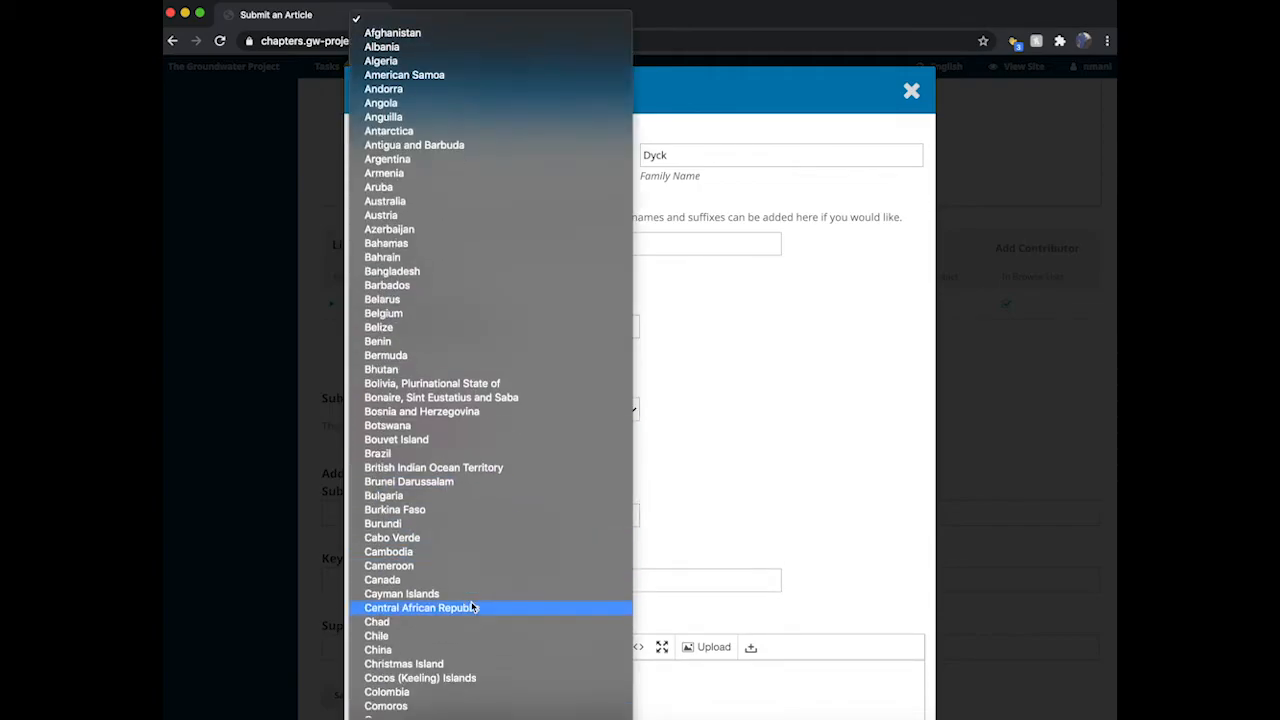
{"action": "left_click", "coordinate": [457, 580]}
{"action": "scroll", "coordinate": [620, 495], "scroll_direction": "down", "scroll_amount": 5}
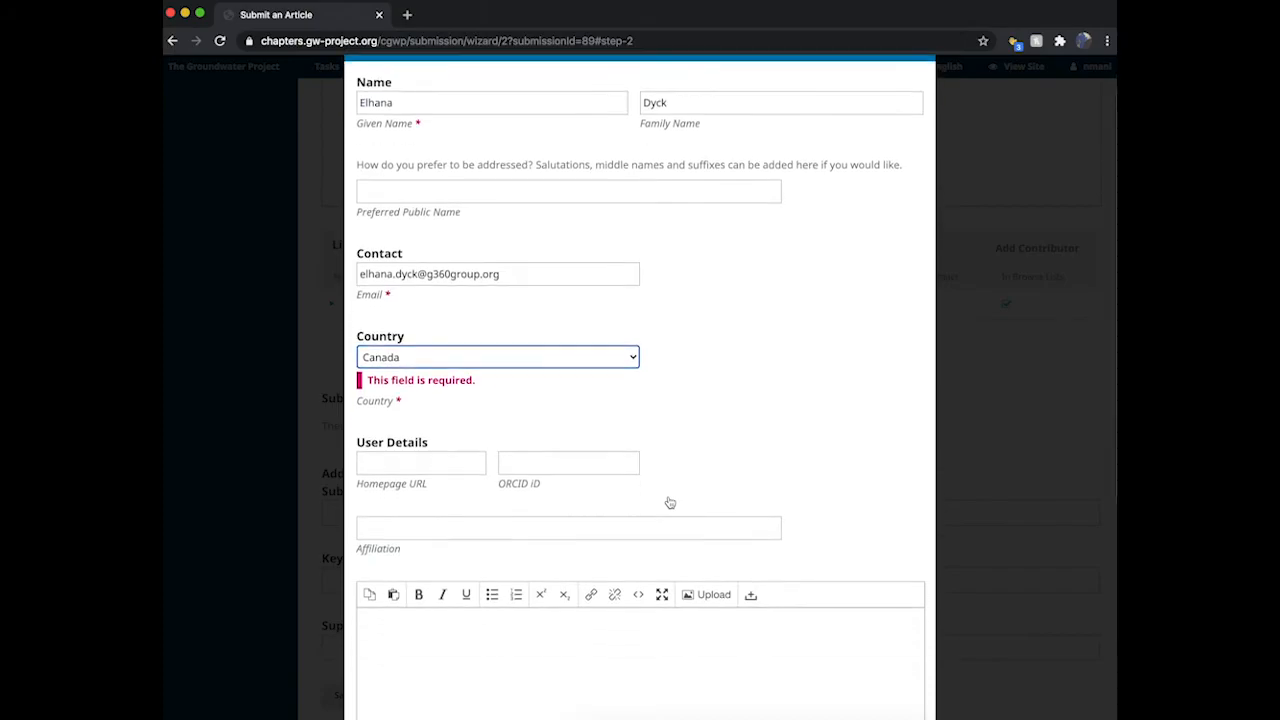
{"action": "scroll", "coordinate": [670, 502], "scroll_direction": "down", "scroll_amount": 3}
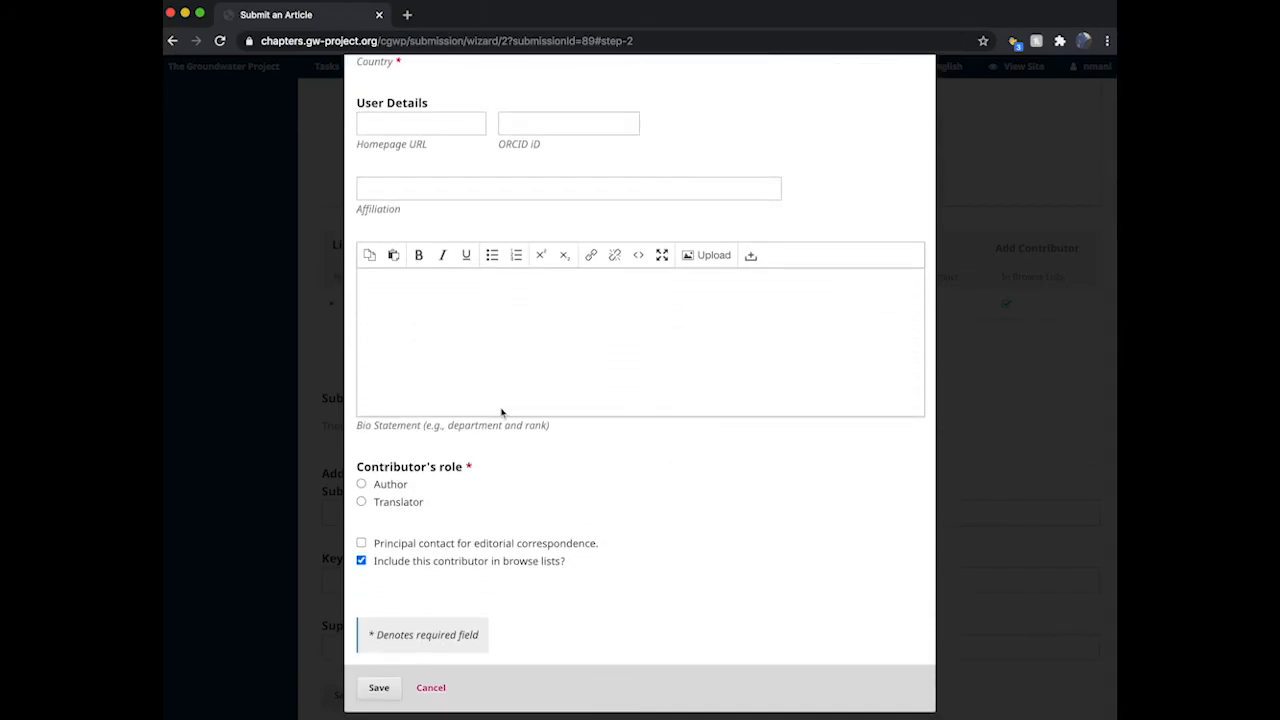
{"action": "left_click", "coordinate": [361, 485]}
{"action": "left_click", "coordinate": [361, 484]}
{"action": "left_click", "coordinate": [381, 692]}
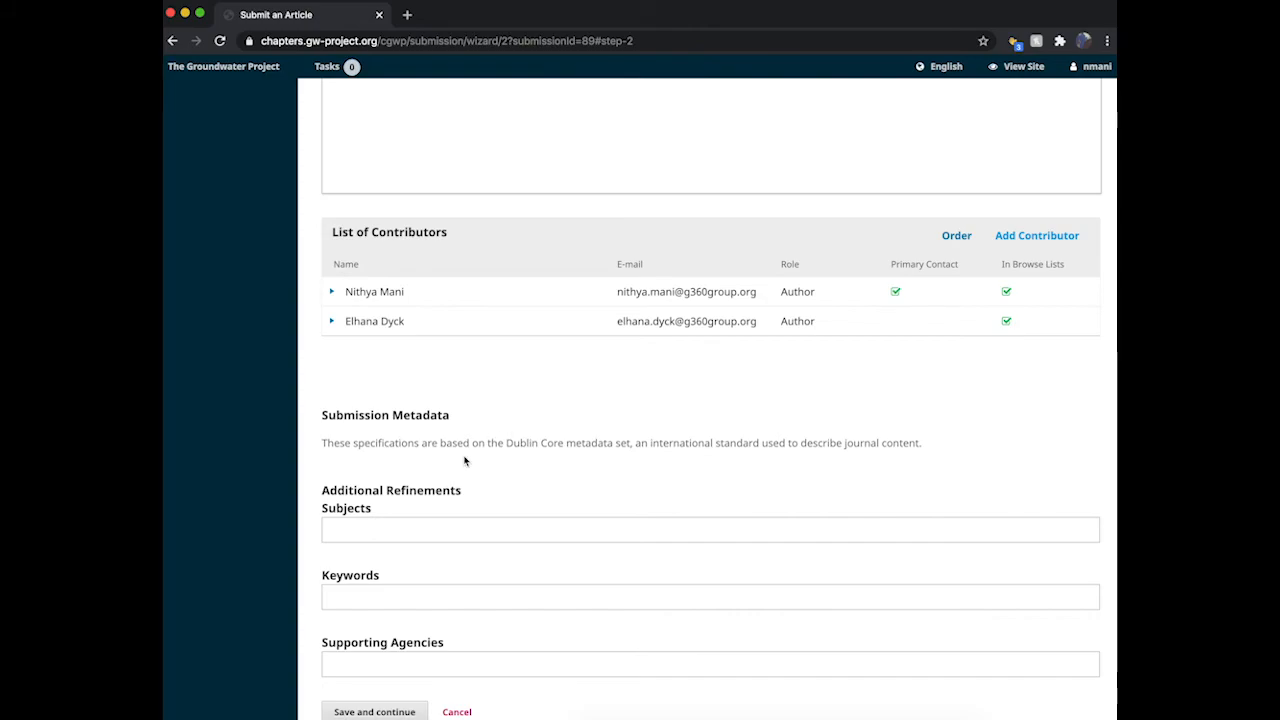
Step: Add the keywords 'groundwater' and 'project', then save the metadata step
{"action": "scroll", "coordinate": [464, 460], "scroll_direction": "down", "scroll_amount": 5}
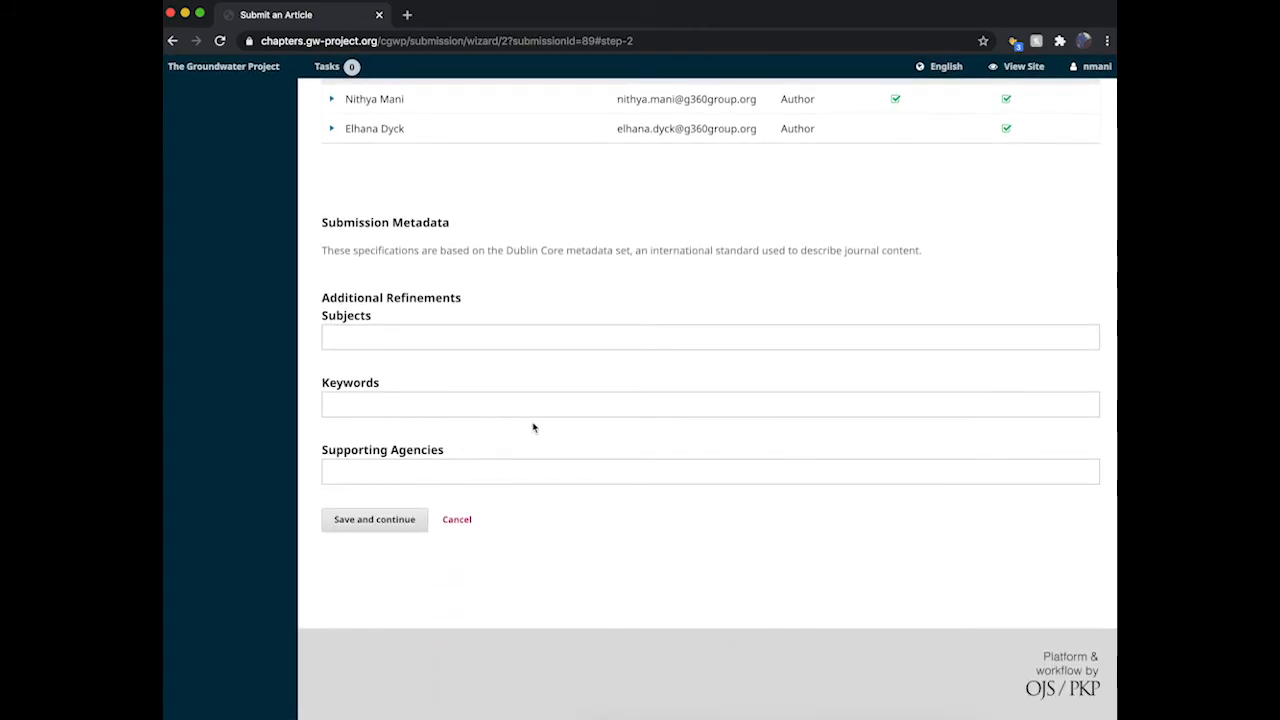
{"action": "left_click", "coordinate": [447, 412]}
{"action": "type", "text": "groundwater"}
{"action": "key", "text": "Return"}
{"action": "type", "text": "project"}
{"action": "key", "text": "Return"}
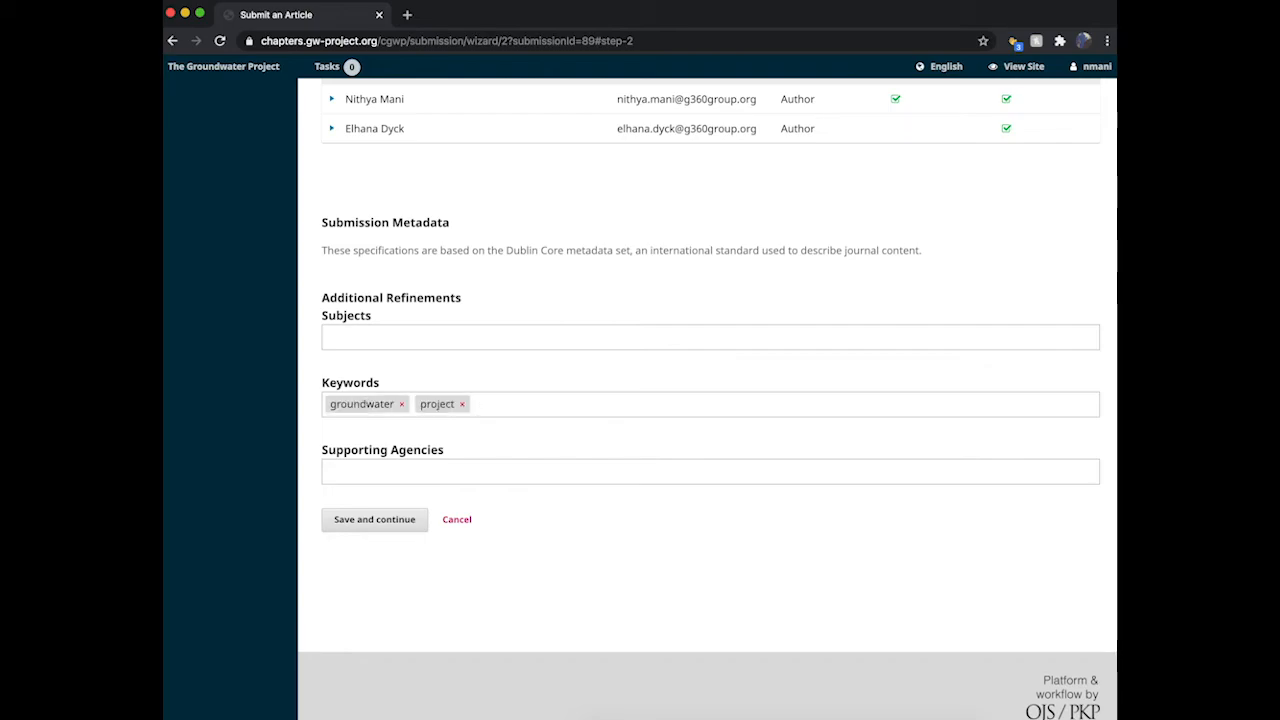
{"action": "left_click", "coordinate": [374, 520]}
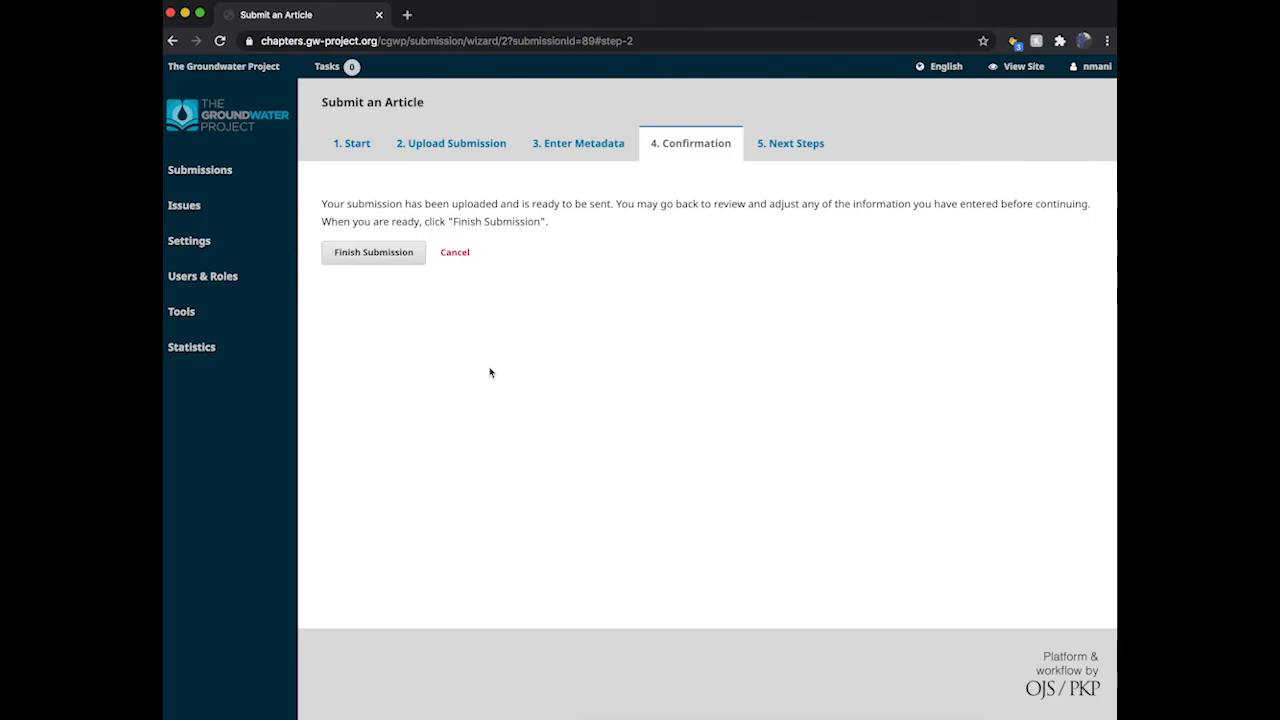
Step: Finish and confirm the submission, then return to the dashboard
{"action": "left_click", "coordinate": [378, 254]}
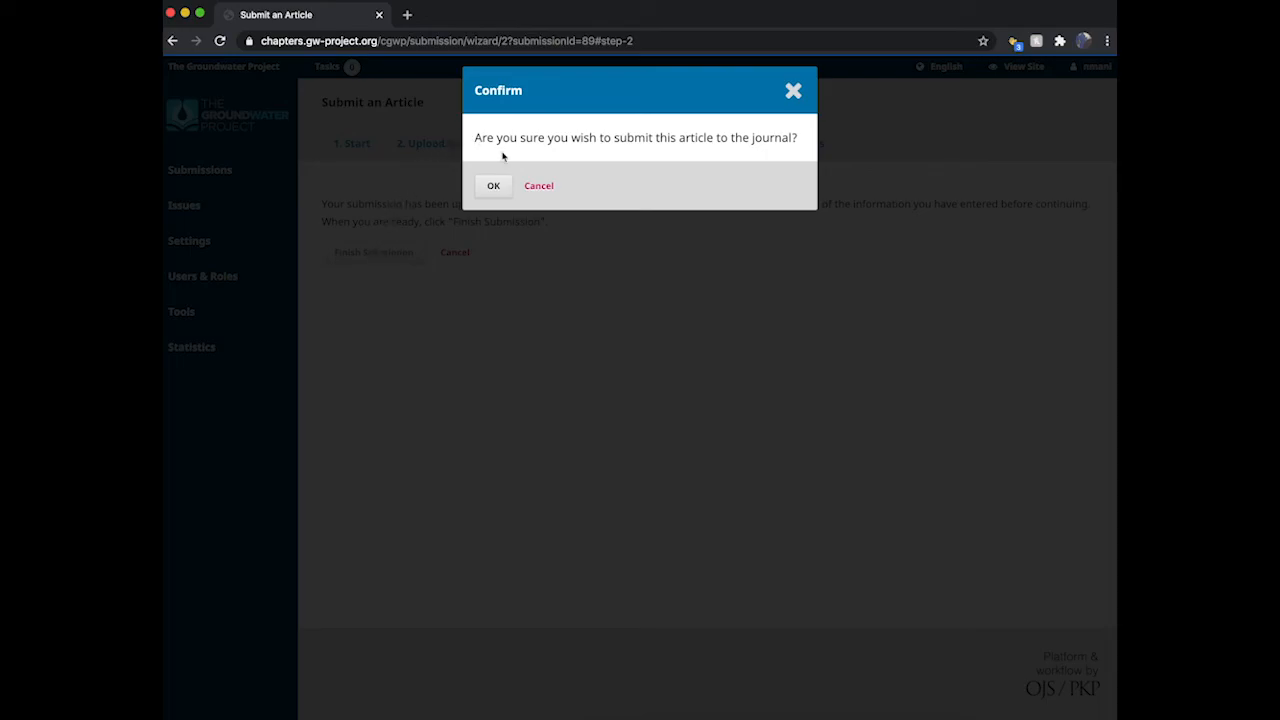
{"action": "left_click", "coordinate": [493, 186]}
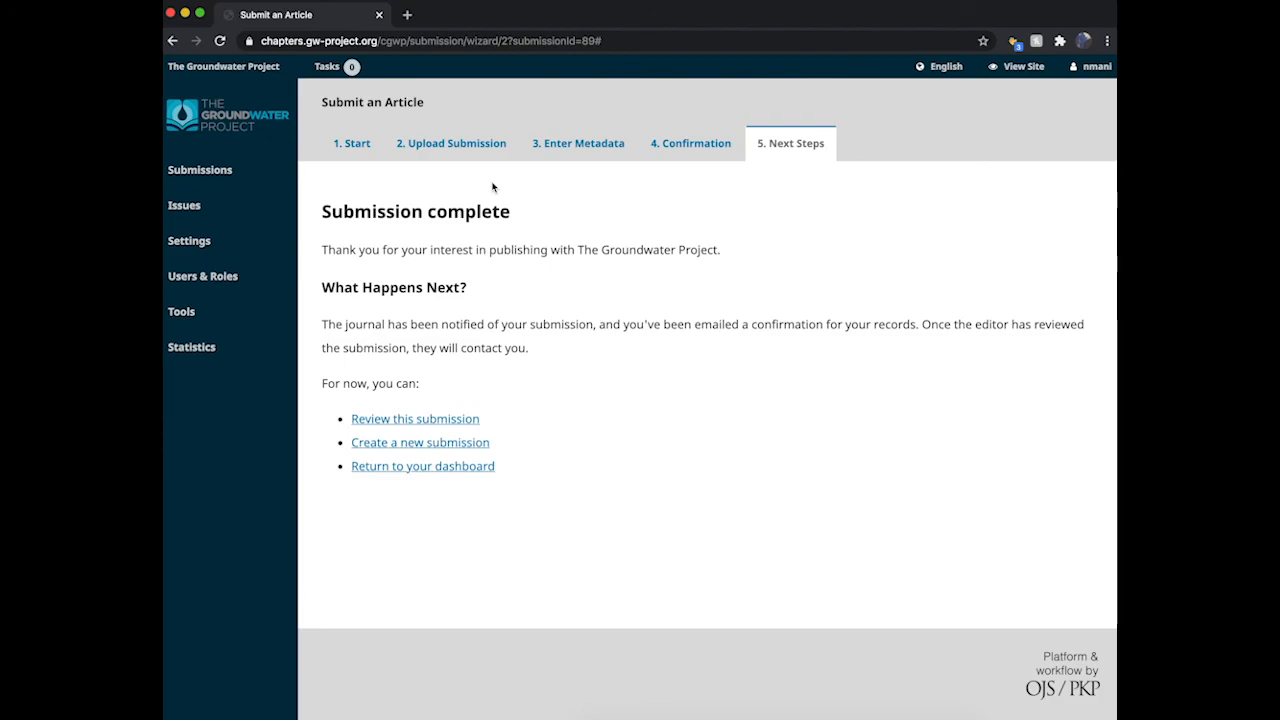
{"action": "left_click", "coordinate": [397, 467]}
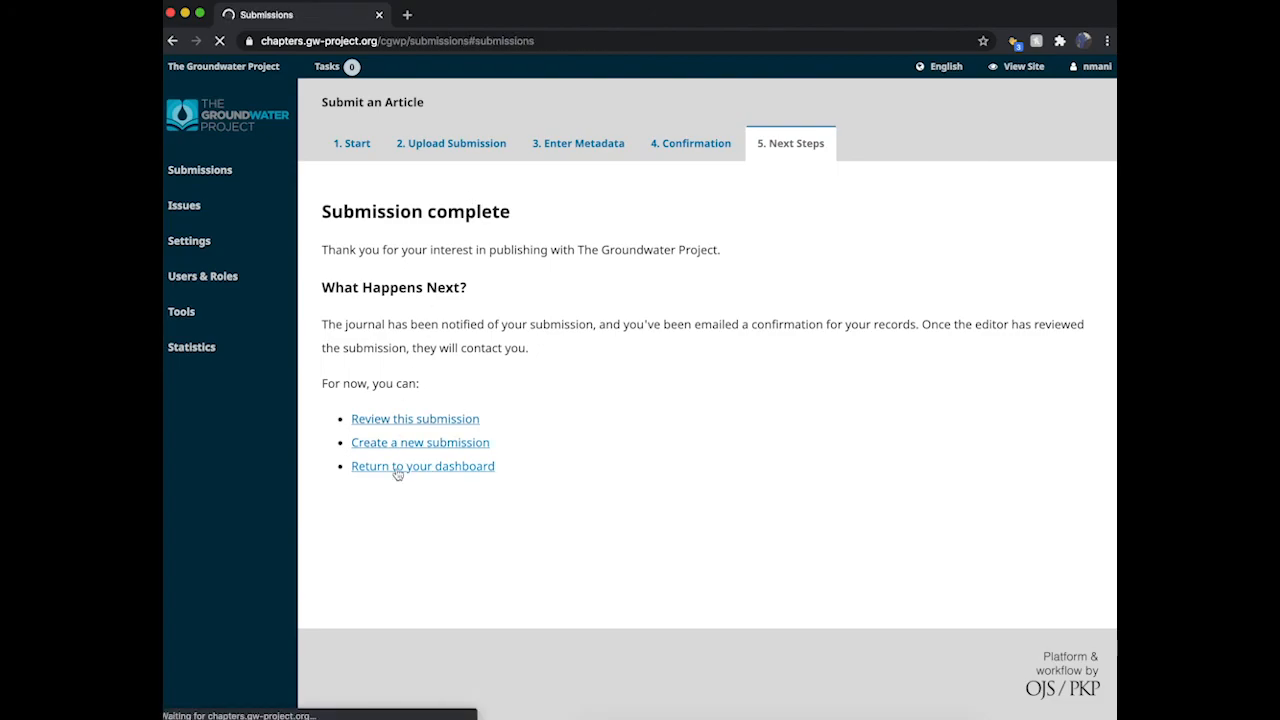